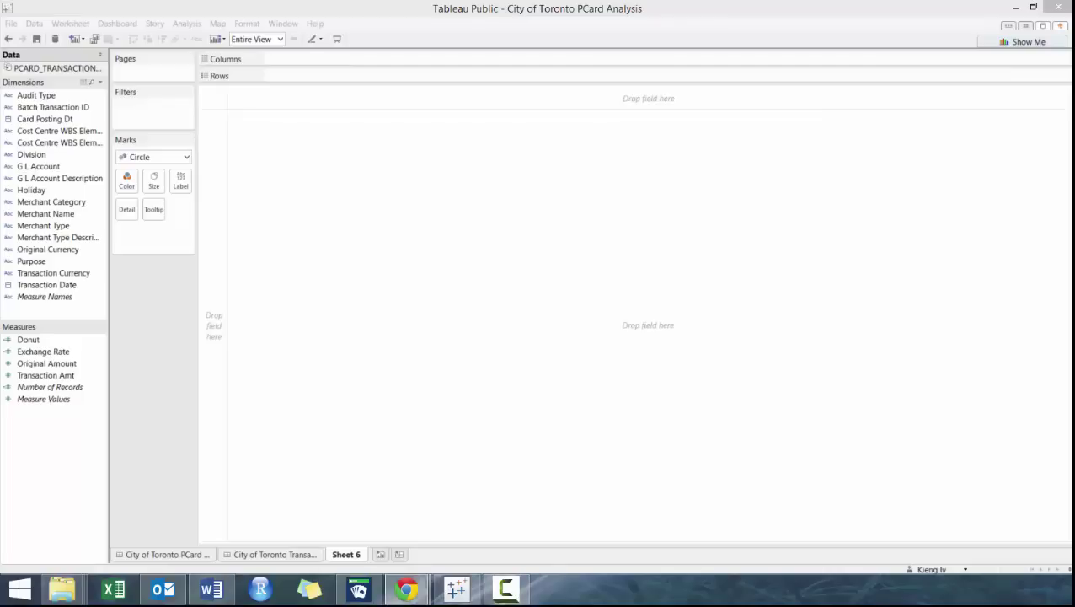
Step: After checking example donut images, delete the old Donut measure and create calculated field Donut with formula 0
left_click(406, 588)
left_click(1027, 41)
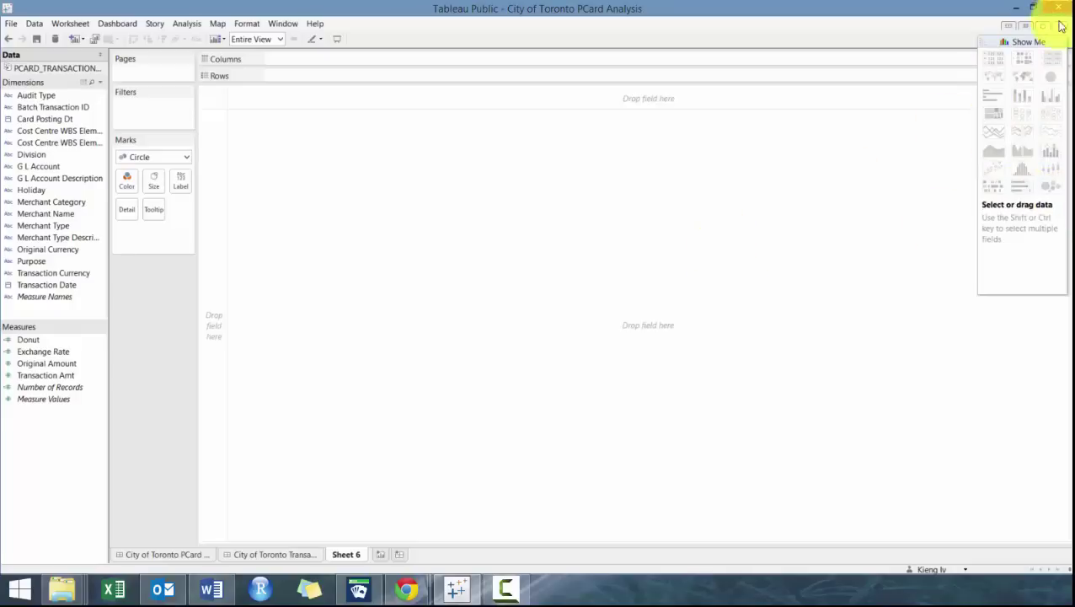
left_click(1035, 45)
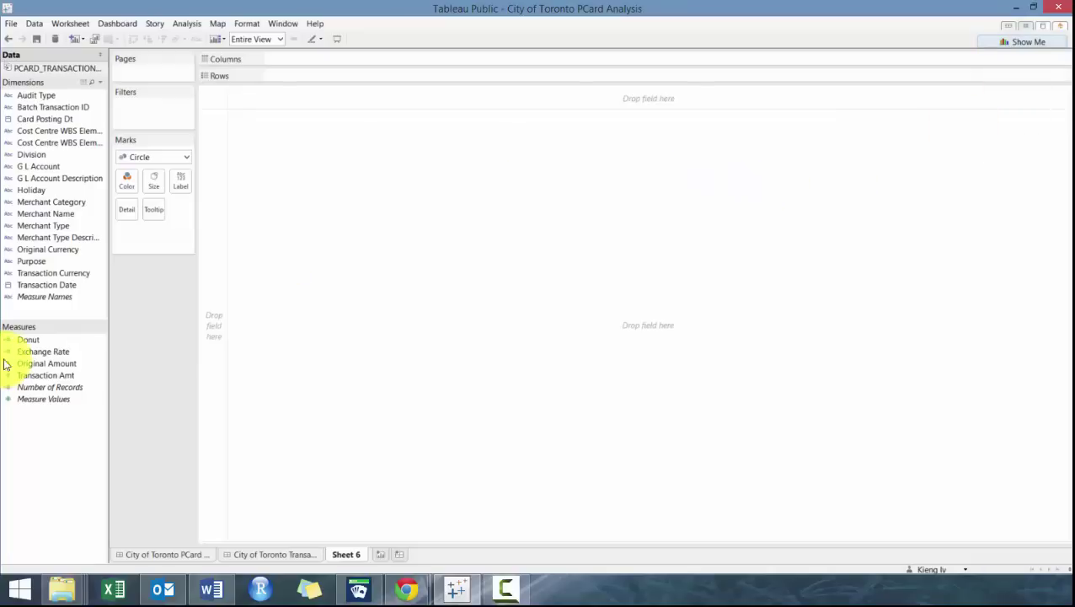
right_click(53, 345)
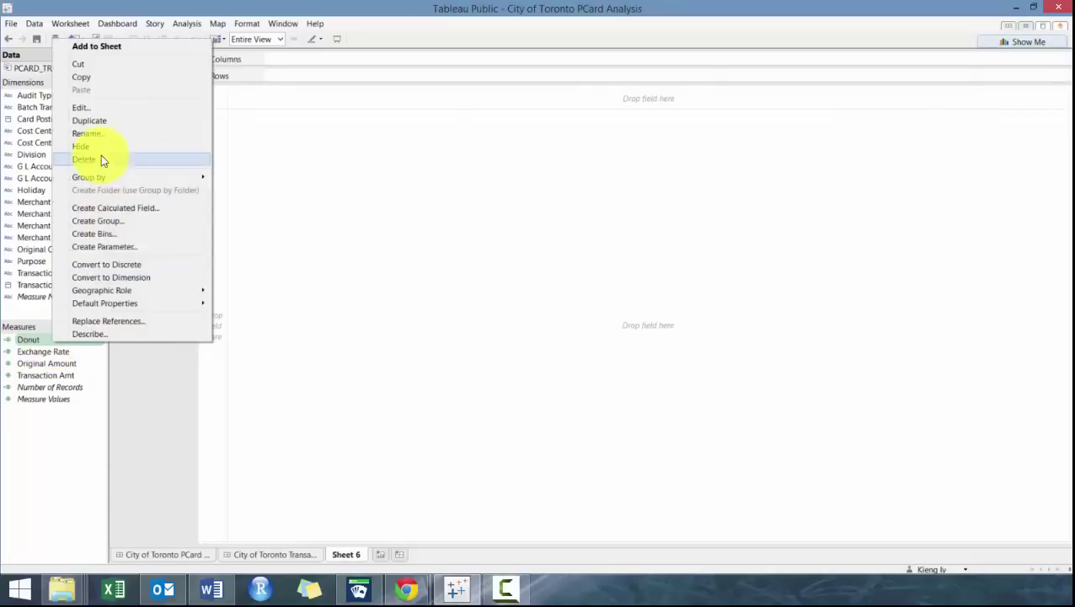
left_click(101, 155)
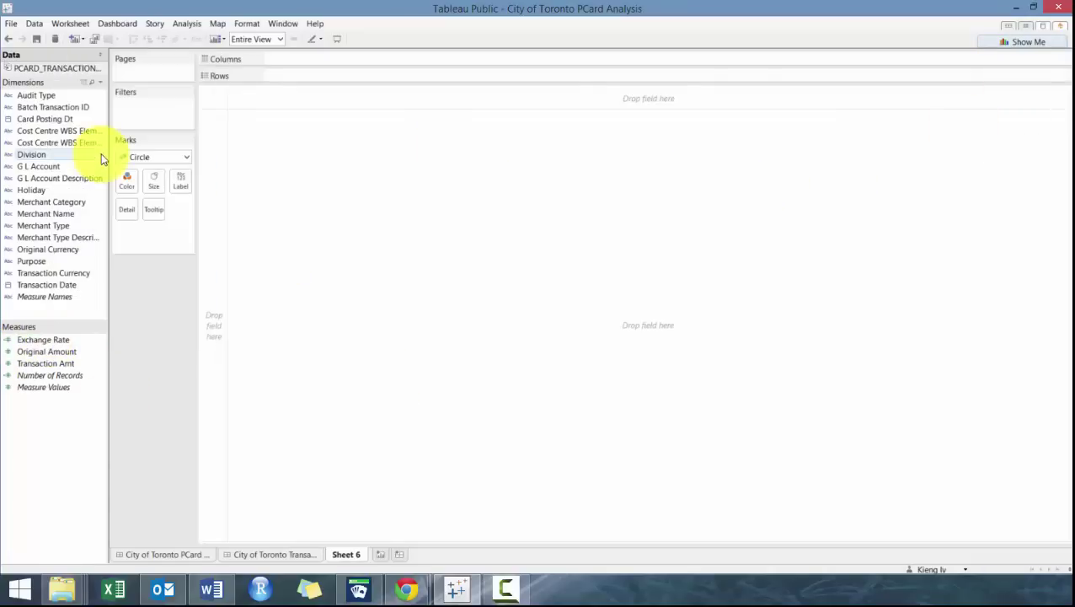
left_click(101, 83)
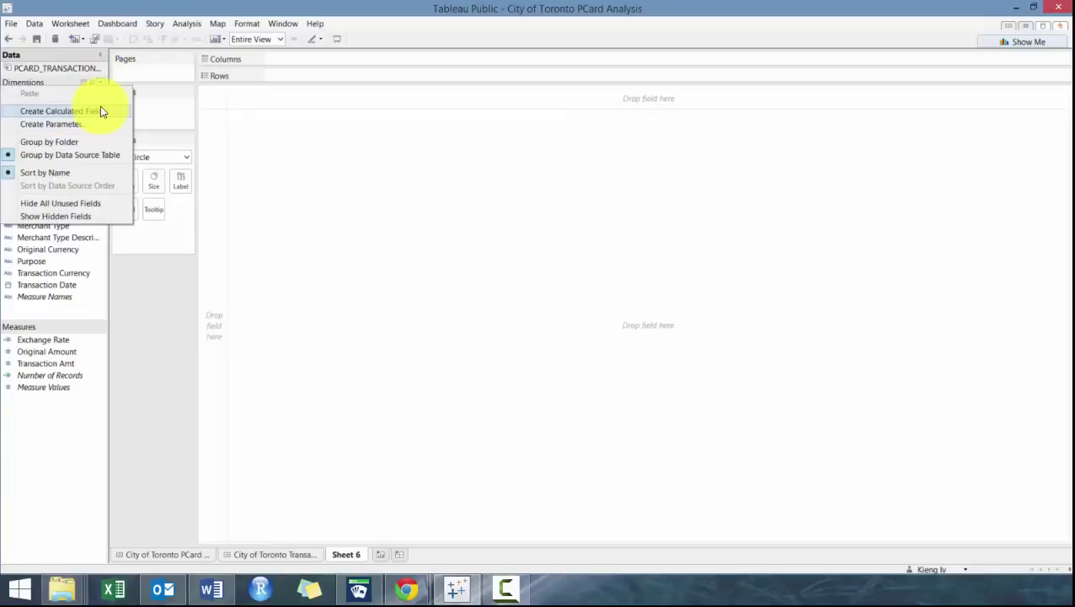
left_click(101, 111)
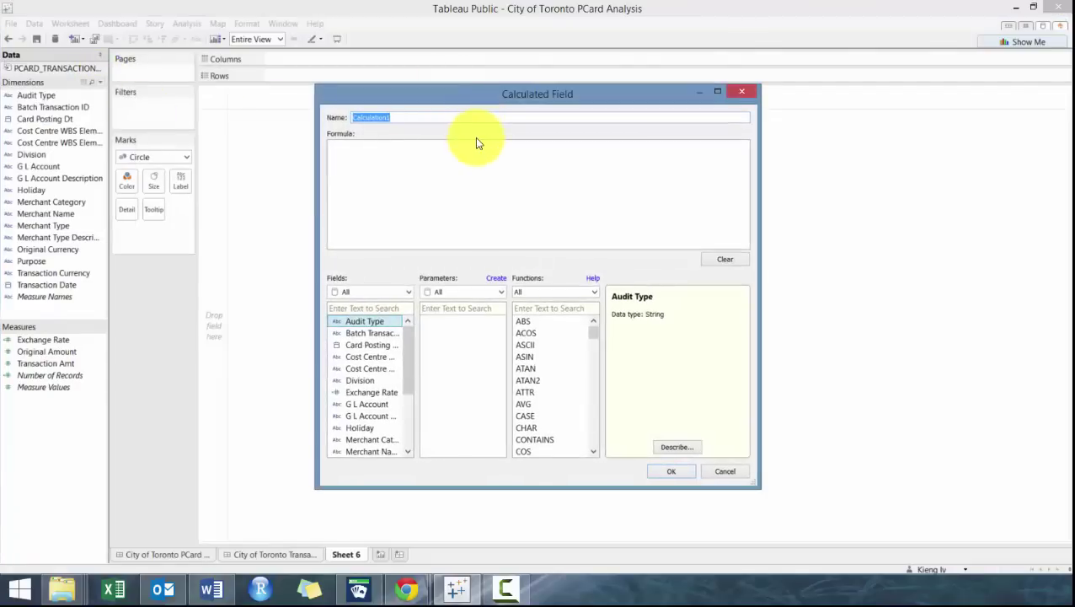
type("Donut")
key("Tab")
type("0")
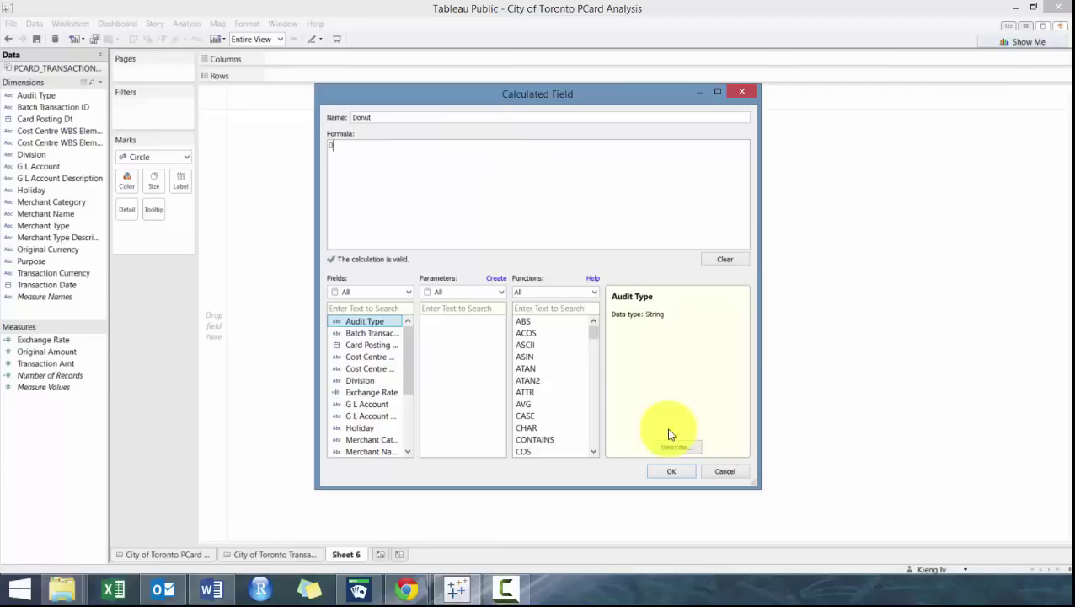
left_click(671, 471)
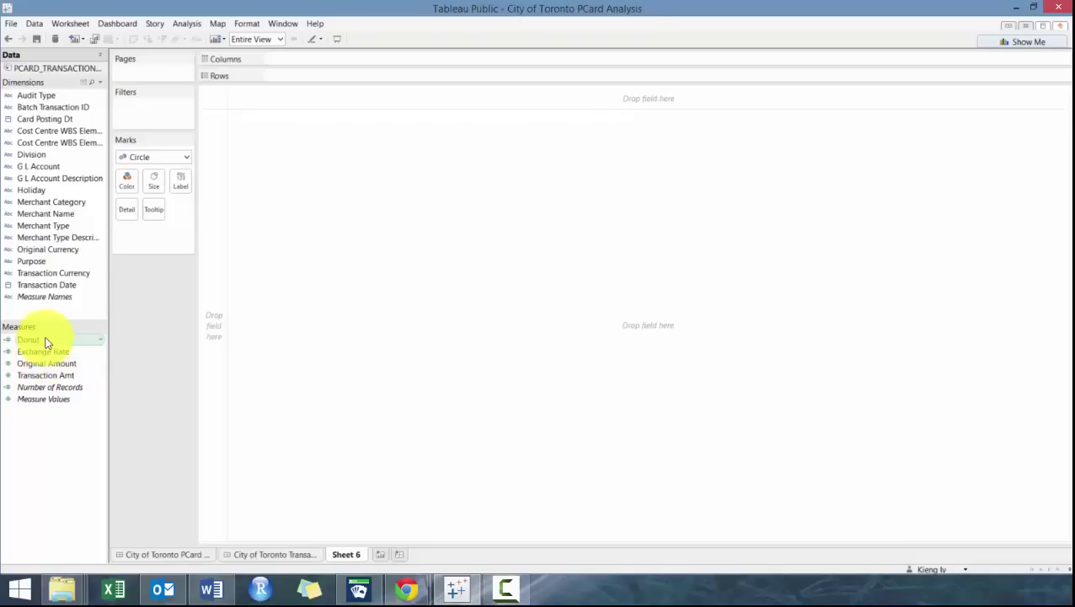
Step: Place SUM(Donut) on Columns twice and merge the two axes with Dual Axis
left_click_drag(47, 341, 290, 57)
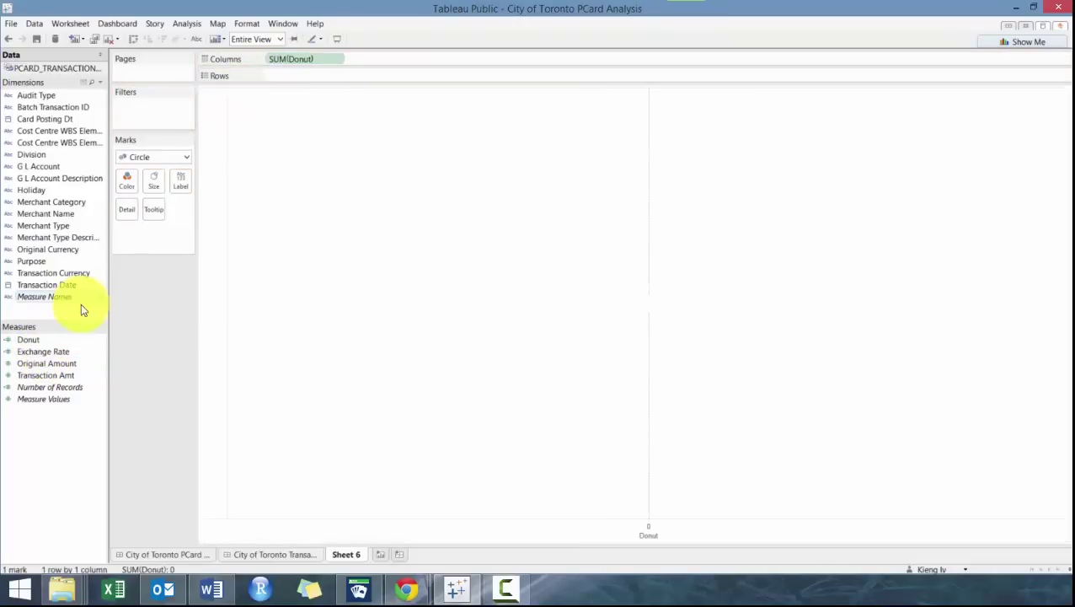
left_click_drag(68, 343, 370, 59)
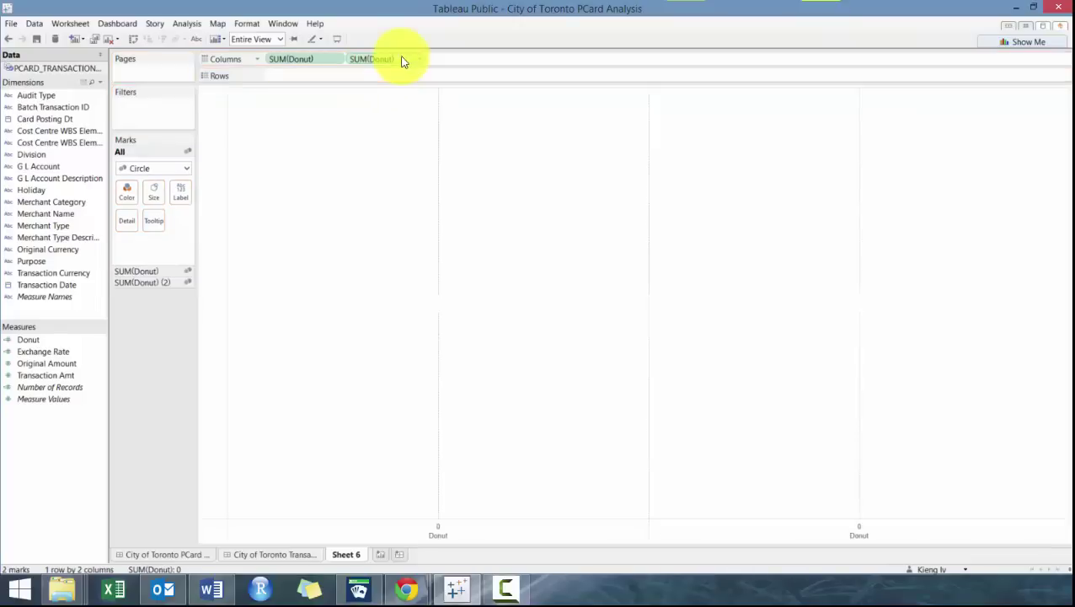
right_click(688, 524)
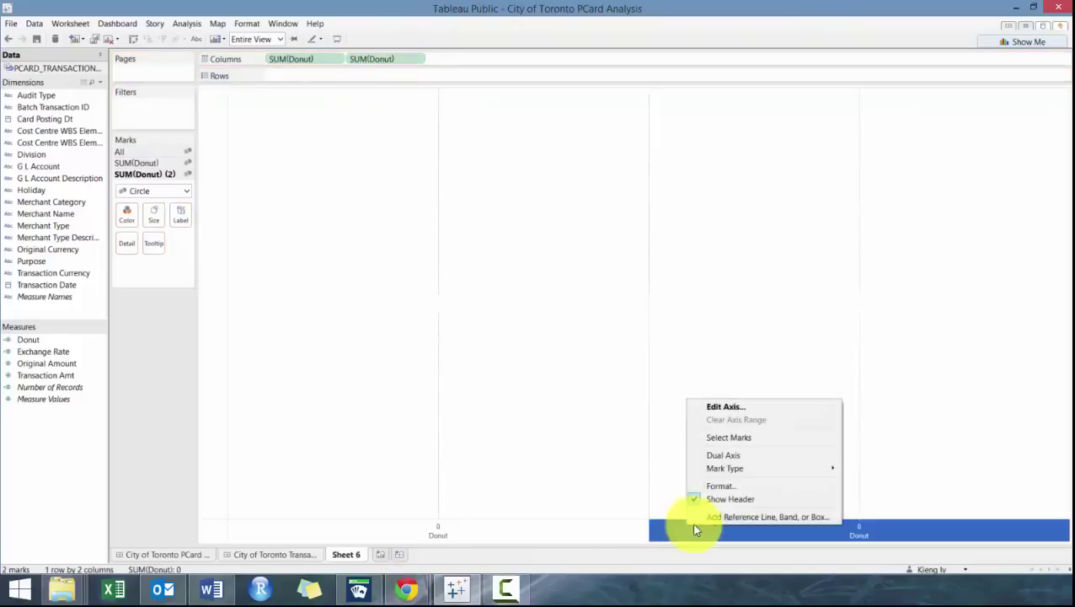
left_click(730, 456)
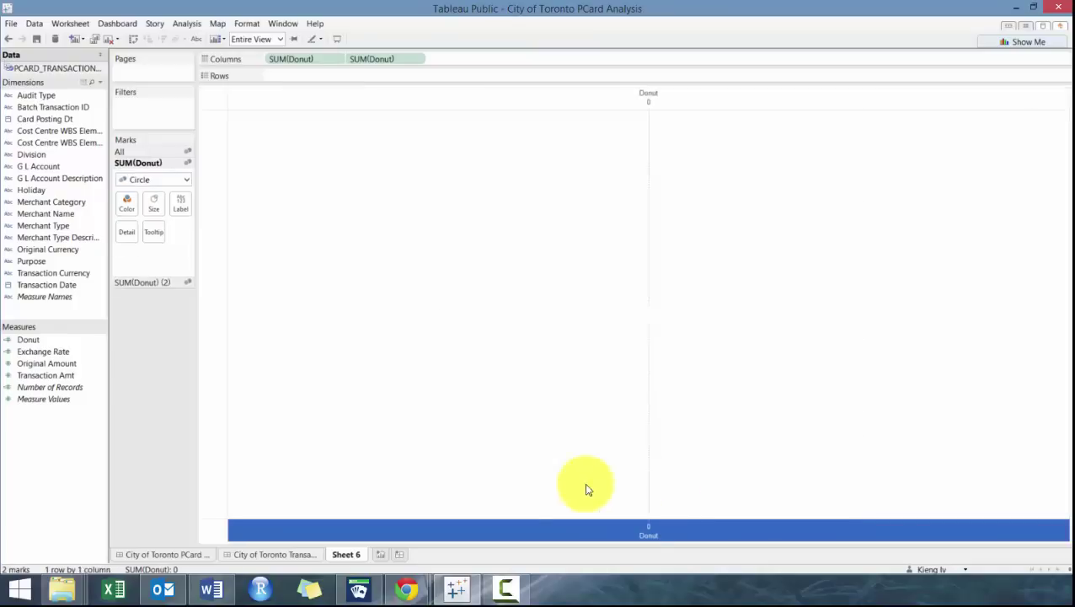
left_click(499, 525)
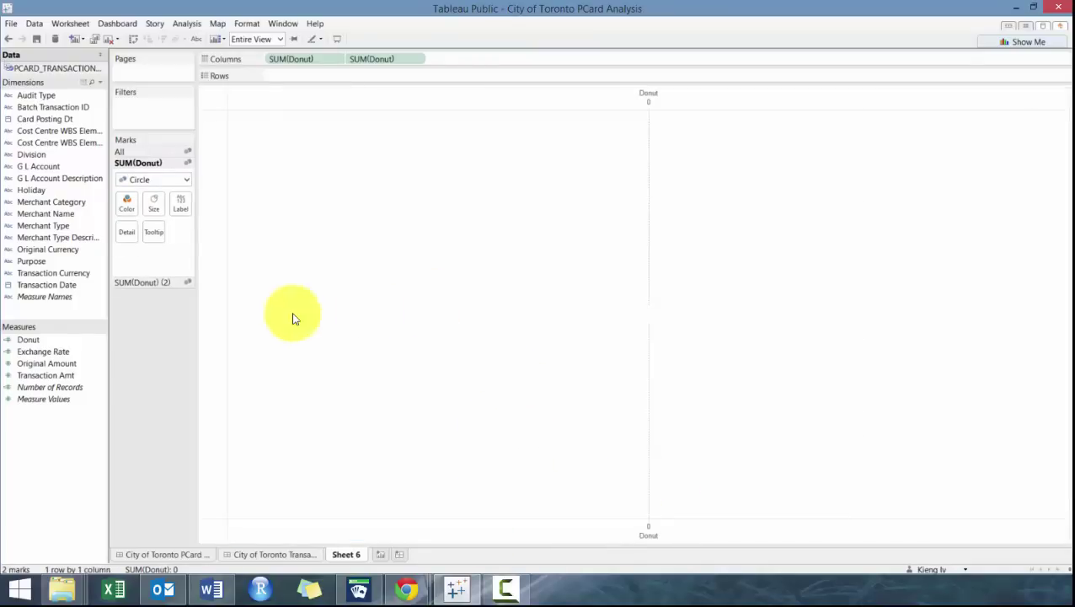
Step: Set the SUM(Donut) mark type to Pie, with Original Currency on Color and Transaction Amt on Angle
left_click(154, 180)
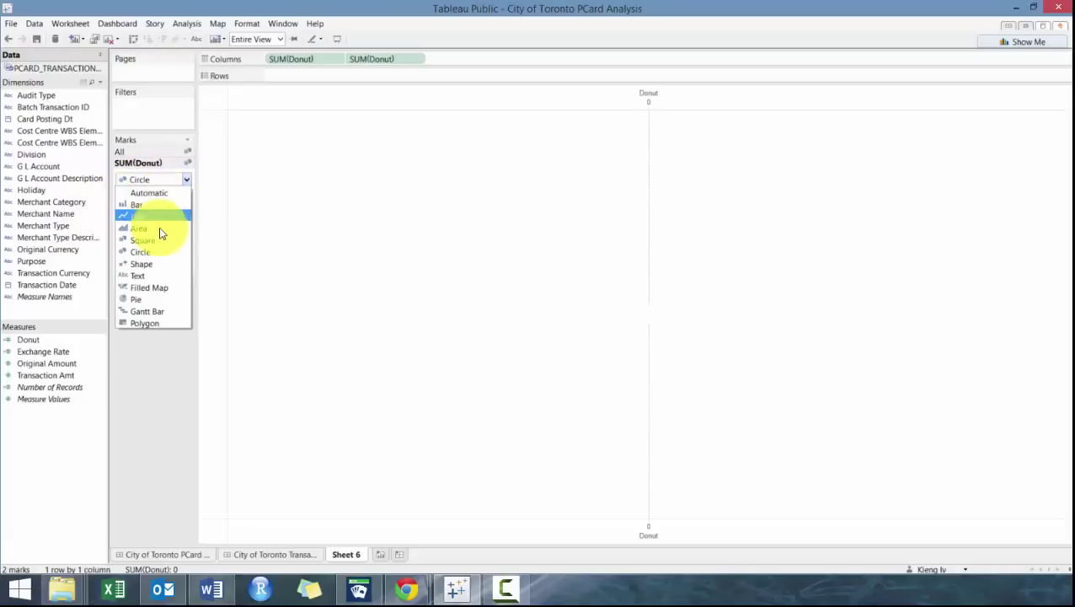
left_click(144, 299)
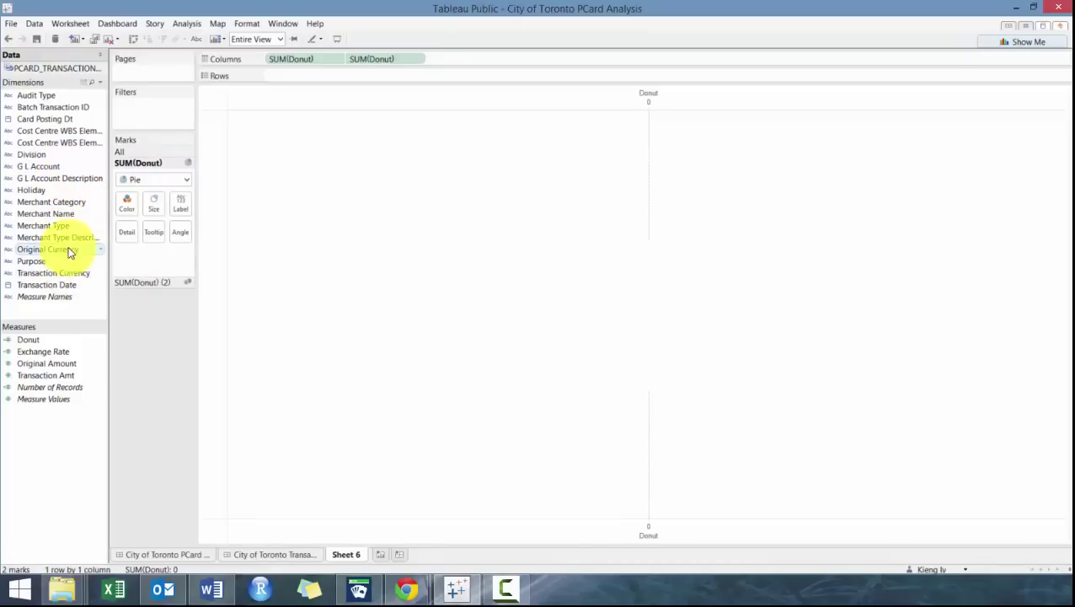
left_click_drag(71, 252, 123, 211)
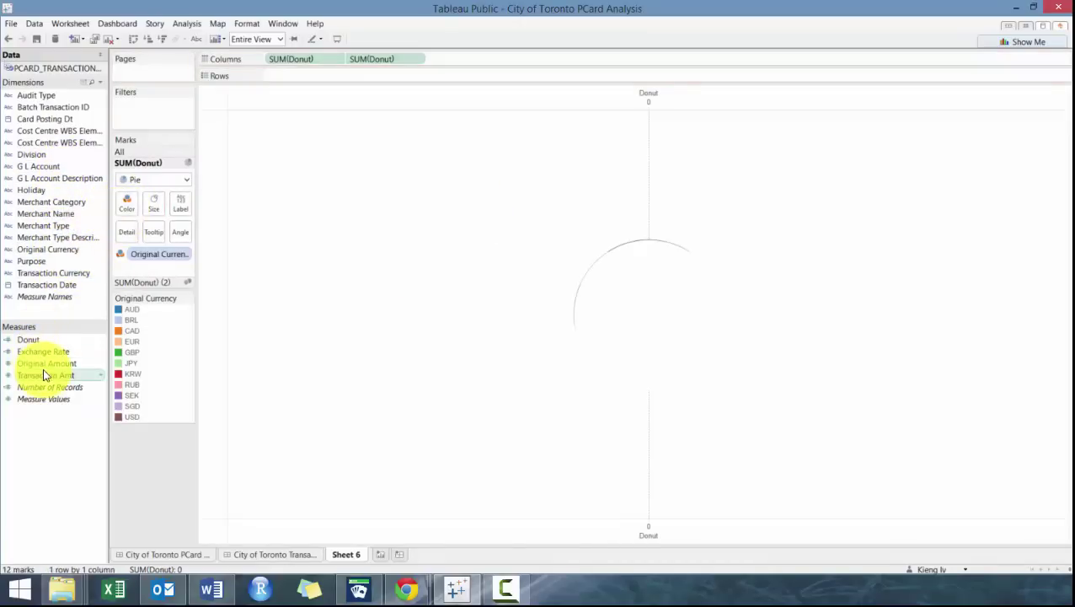
left_click_drag(46, 375, 179, 236)
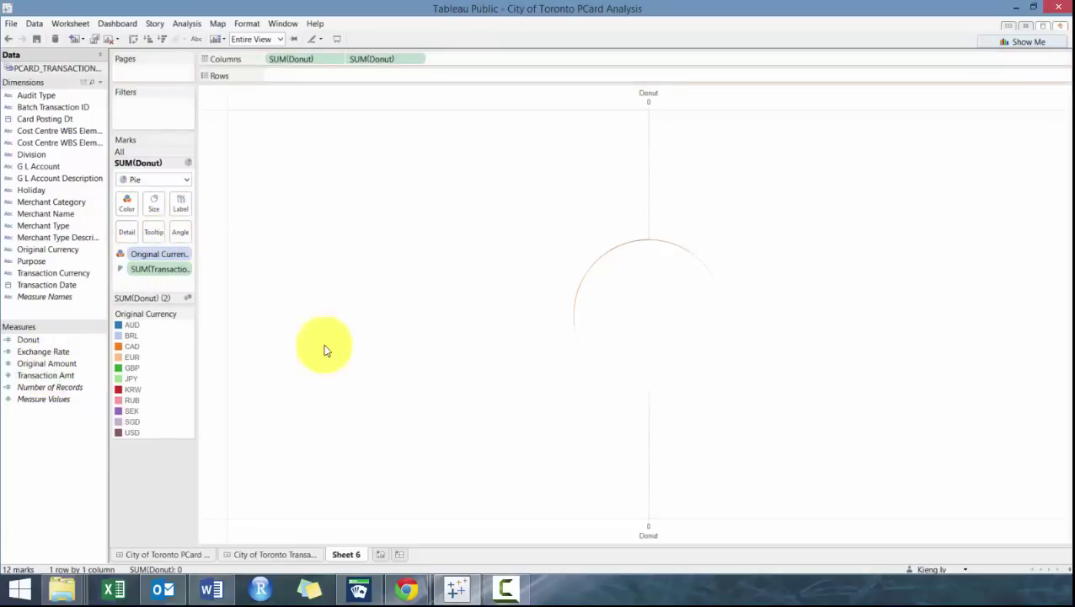
Step: Set the SUM(Donut) (2) mark colour to black, then return to the SUM(Donut) card
left_click(141, 298)
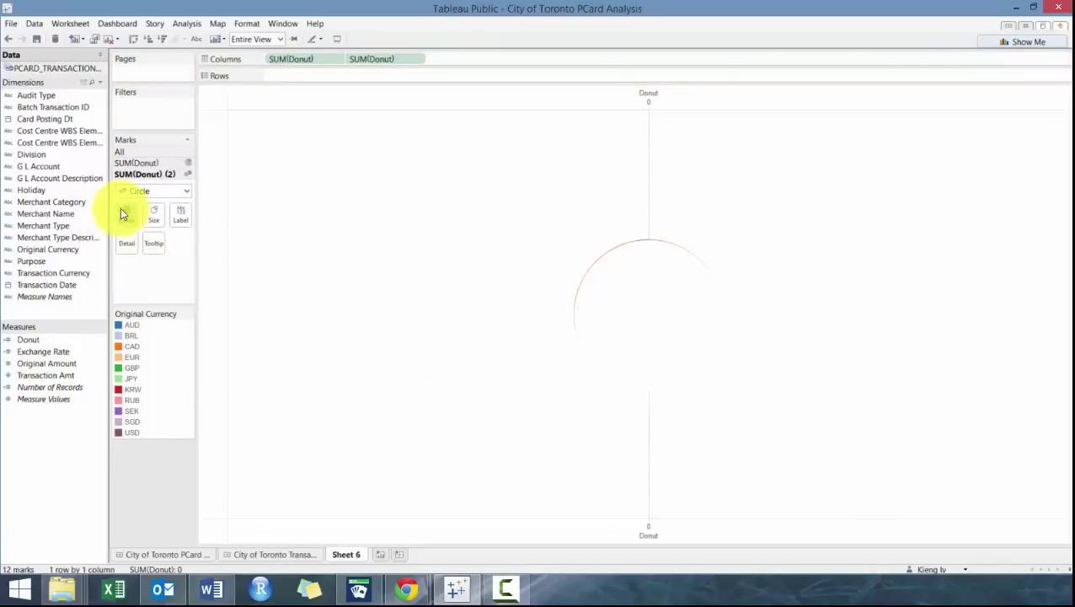
left_click(123, 213)
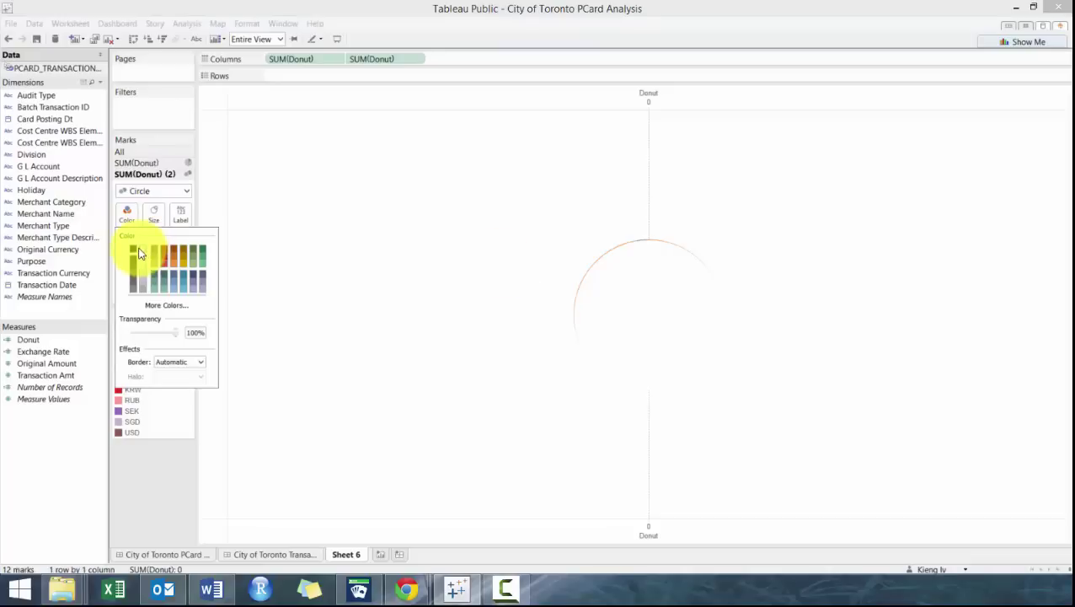
left_click(135, 249)
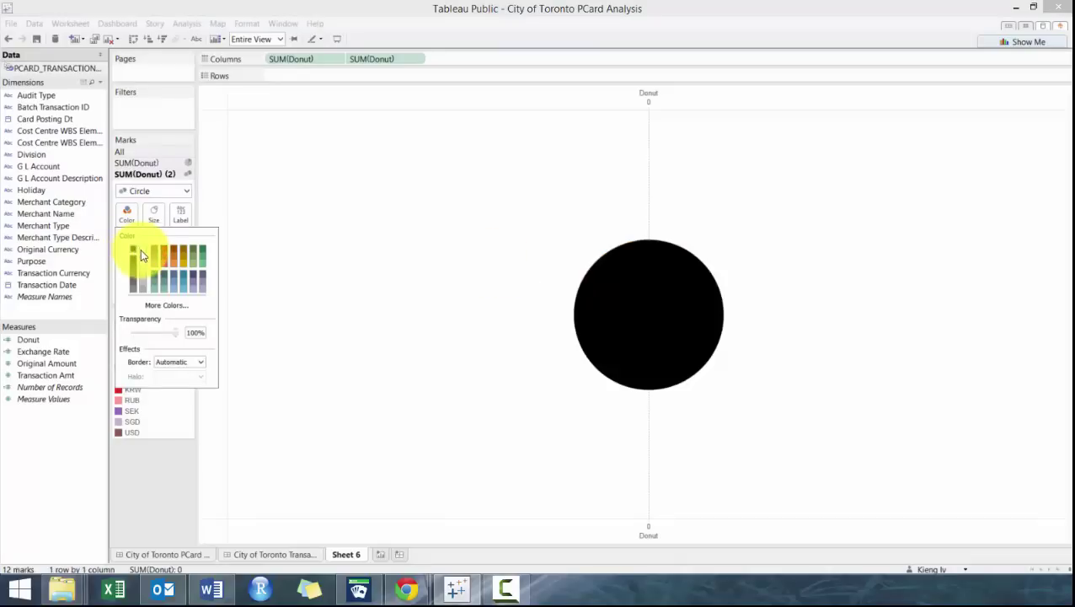
left_click(227, 217)
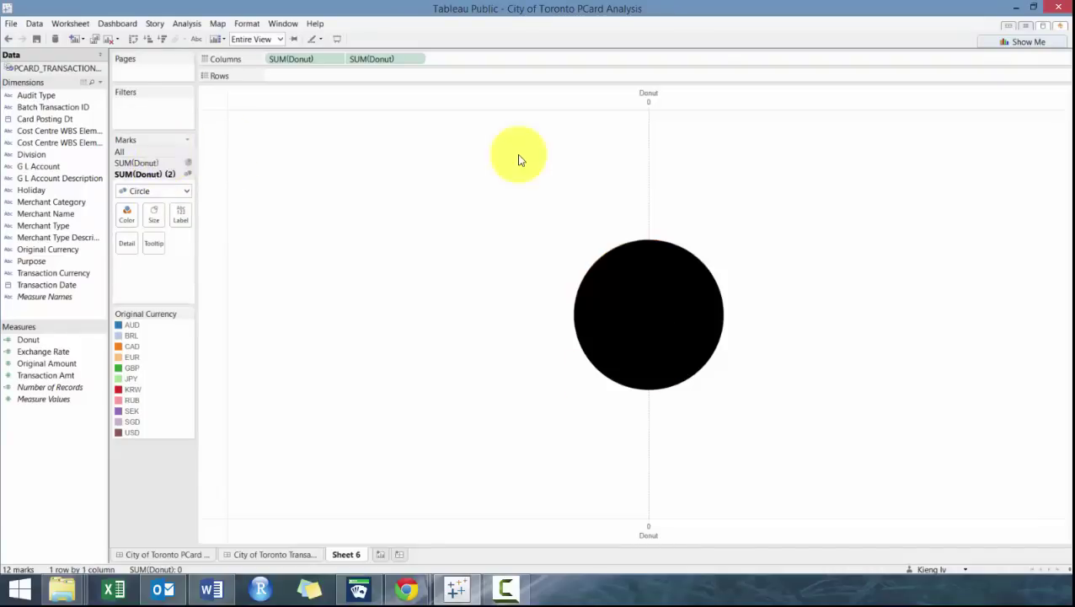
left_click(148, 163)
Step: Increase the SUM(Donut) pie size so it forms a ring around the circle
left_click(154, 205)
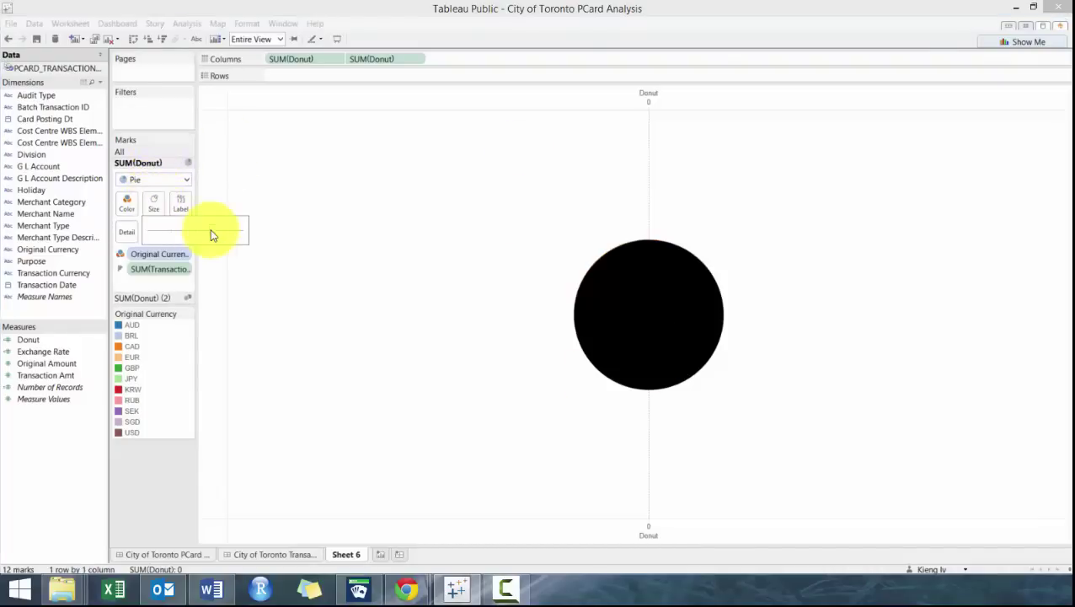
left_click_drag(215, 234, 226, 239)
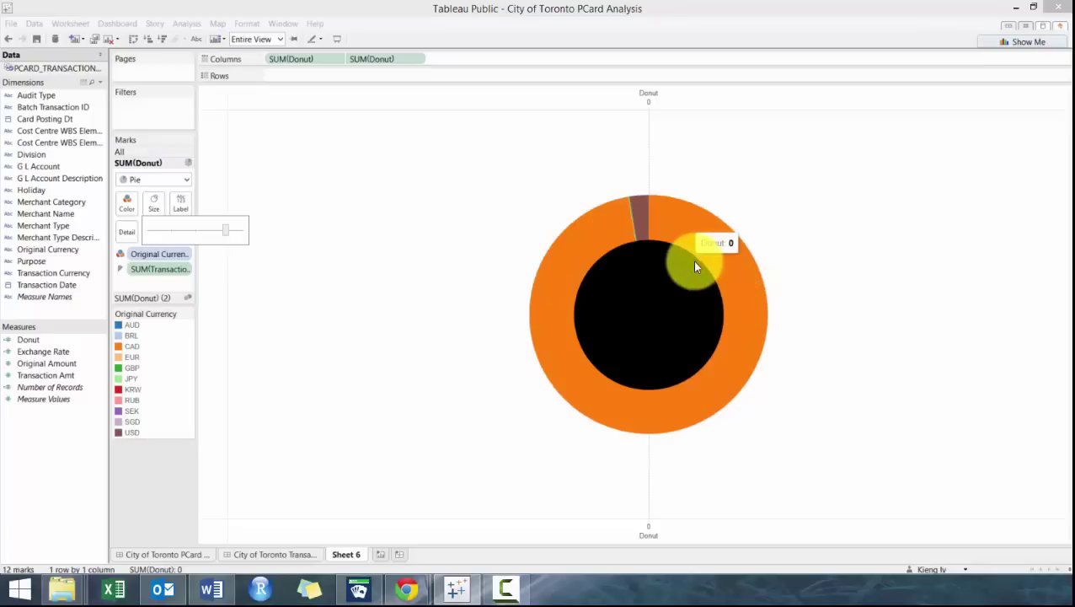
left_click(160, 301)
Step: Change the SUM(Donut) (2) centre circle colour to white
left_click(151, 298)
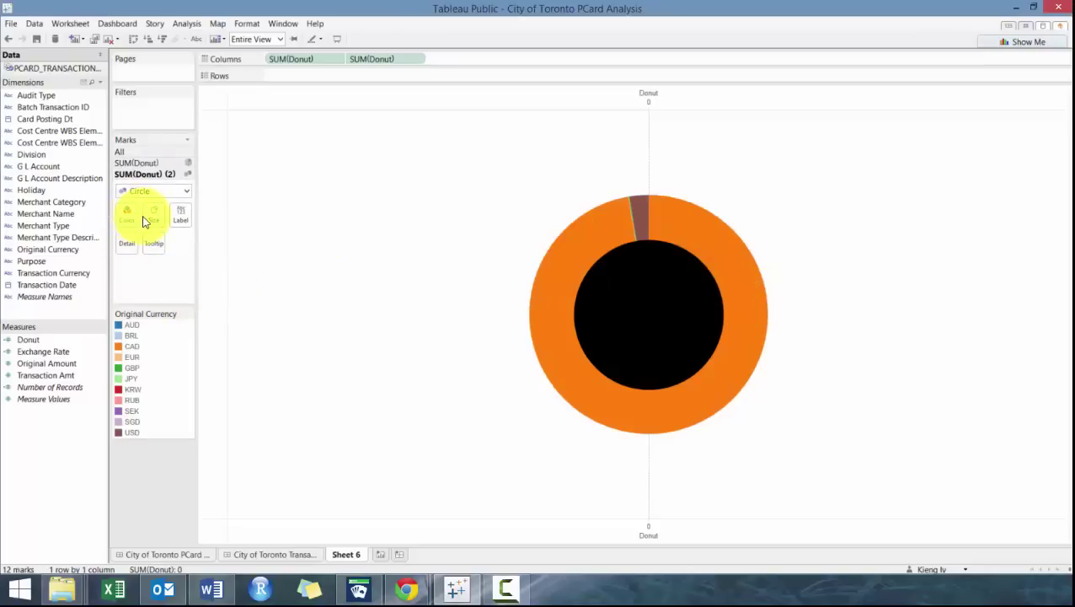
left_click(127, 215)
left_click(167, 240)
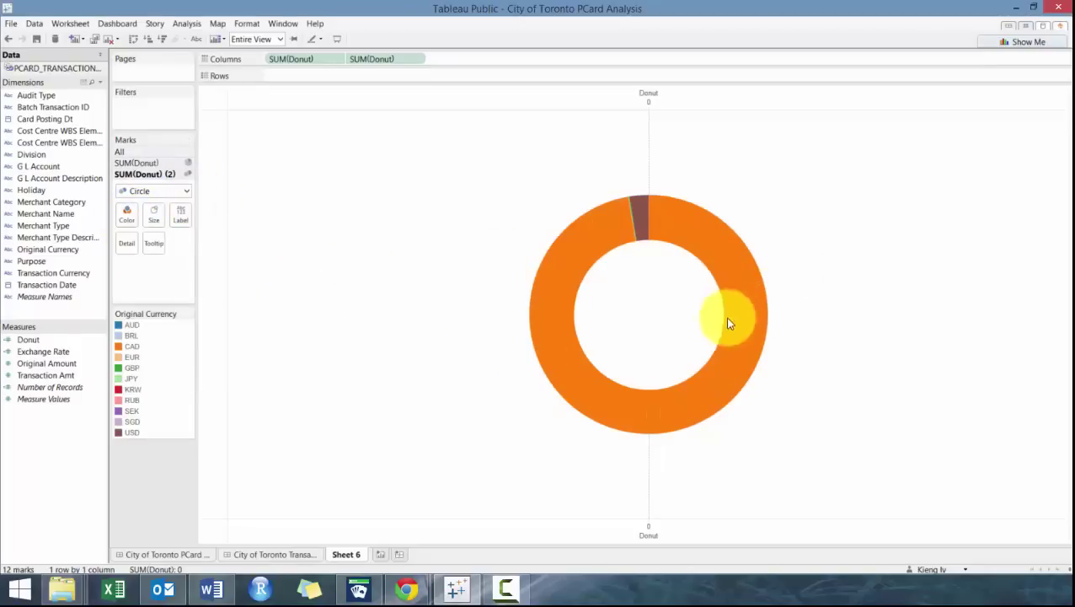
left_click(151, 190)
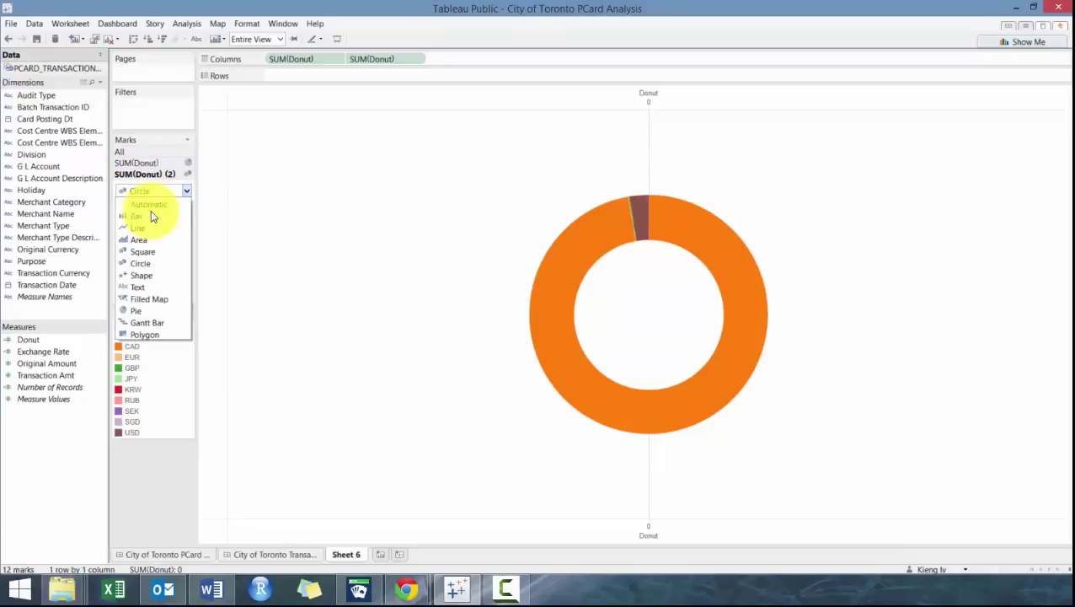
key("Escape")
left_click(143, 162)
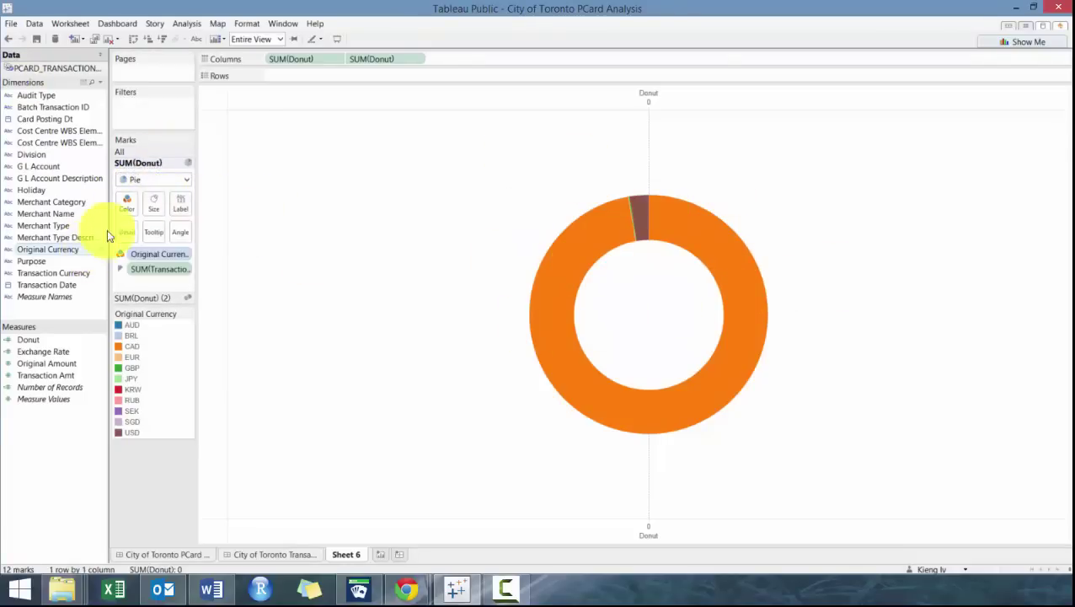
left_click(143, 299)
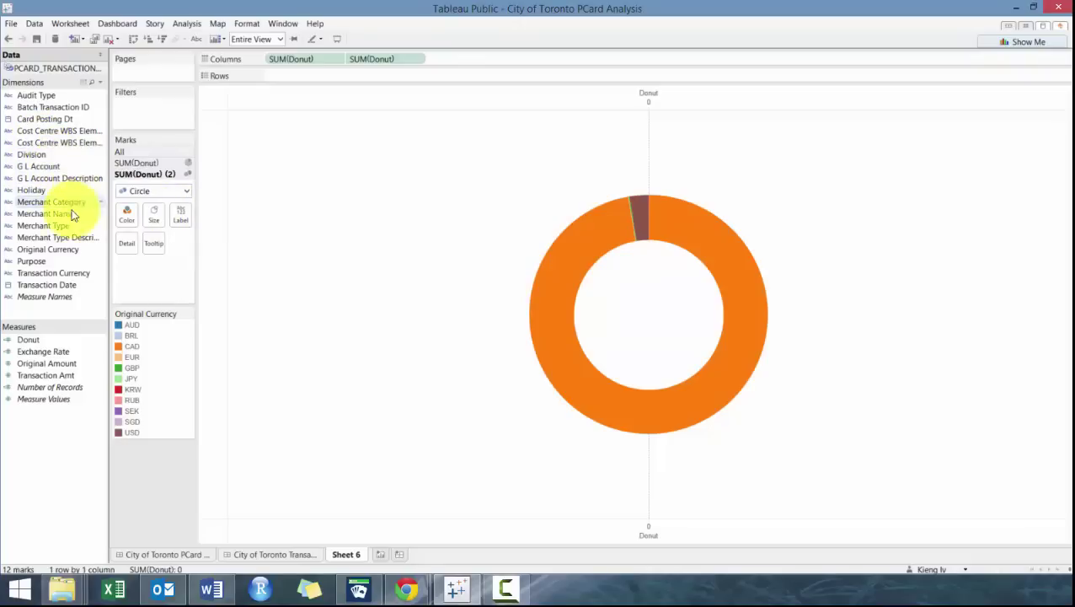
left_click_drag(49, 363, 108, 297)
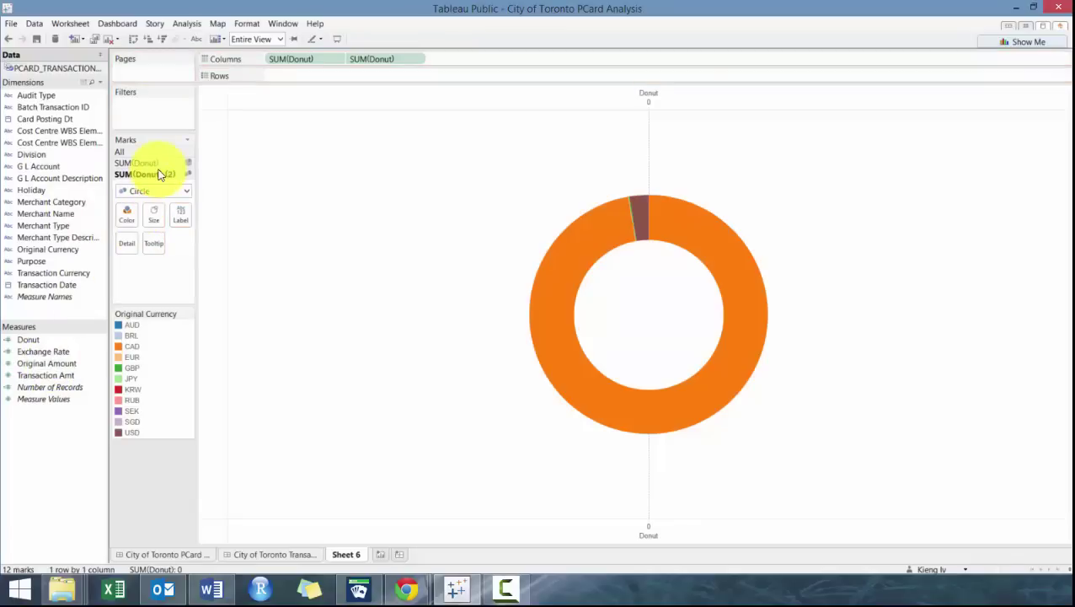
left_click(138, 162)
left_click_drag(72, 369, 182, 207)
Step: Apply a Percent of Total quick table calculation to the SUM(Transaction Amt) label
left_click(187, 284)
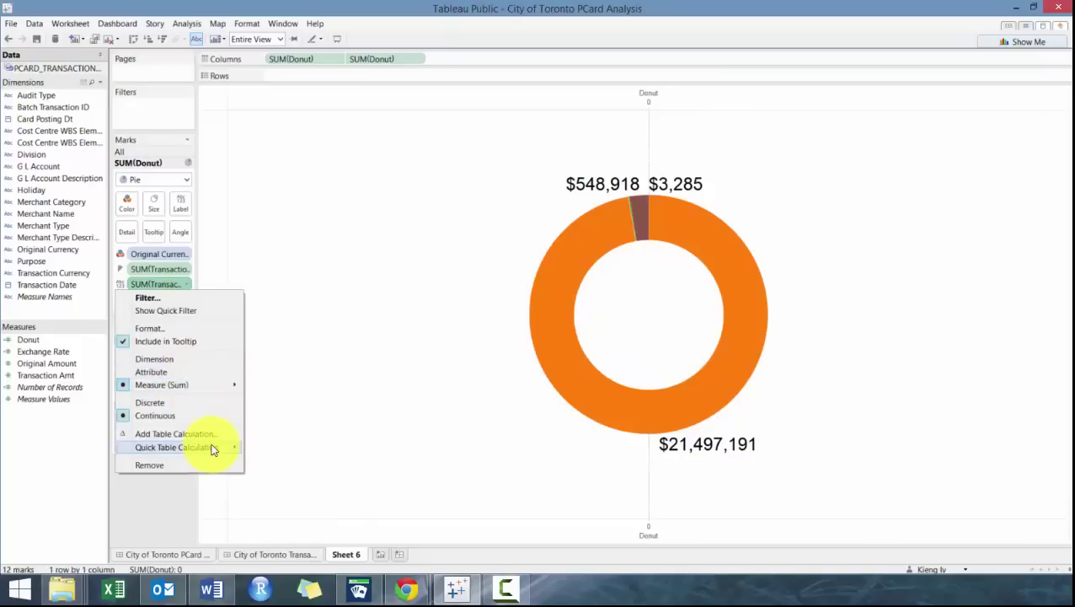
left_click(299, 487)
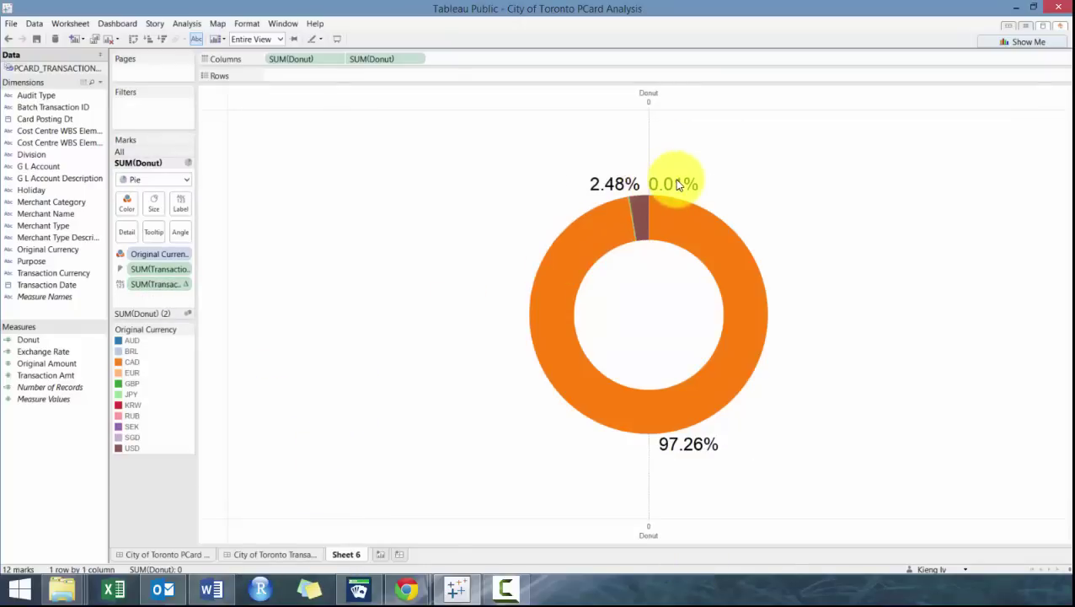
mouse_move(678, 185)
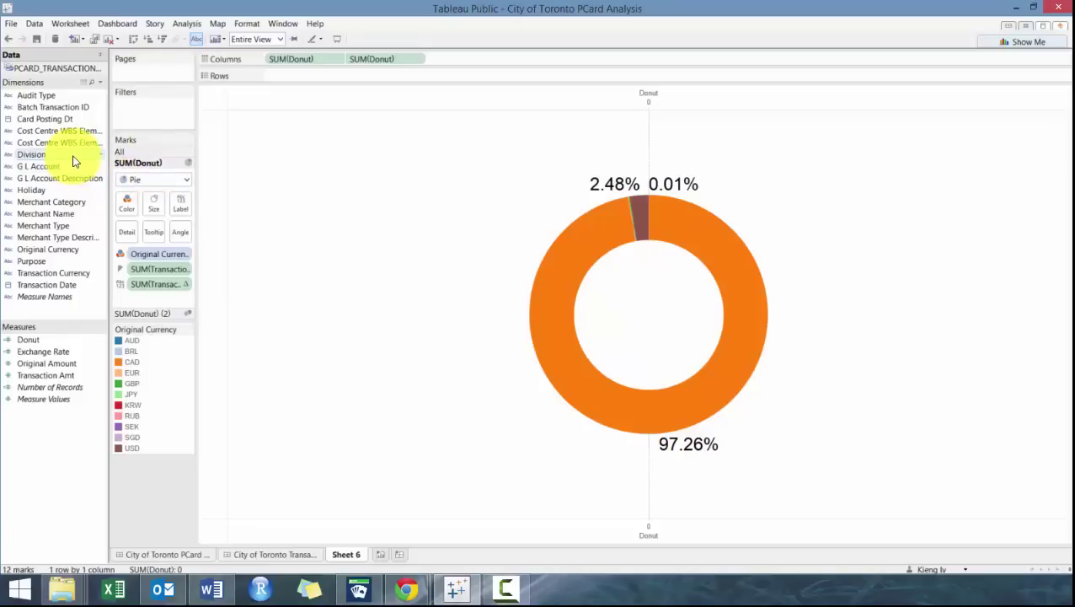
Step: Filter Division to 311 TORONTO, ACCOUNTING SERVICES and AFFORDABLE HOUSING OFFICE, and add Division to Columns
left_click_drag(72, 162, 129, 127)
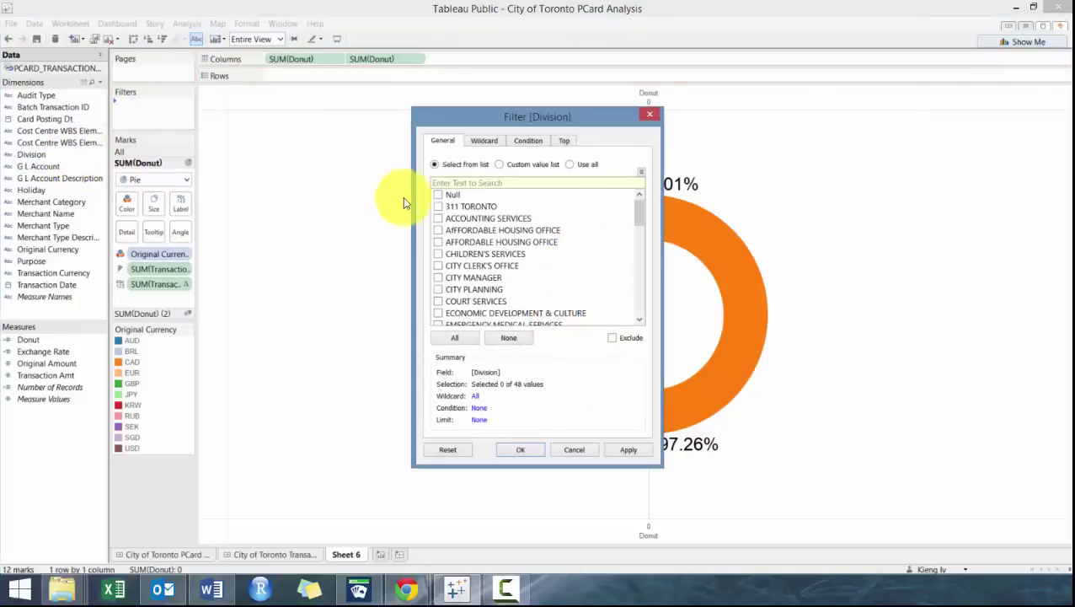
left_click(438, 207)
left_click(437, 219)
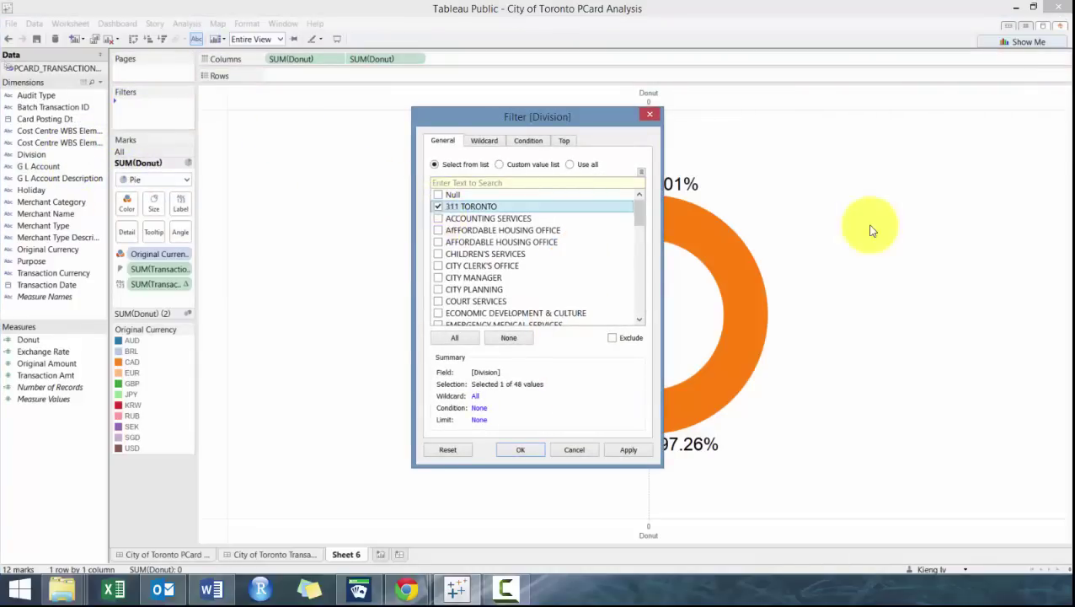
left_click(438, 230)
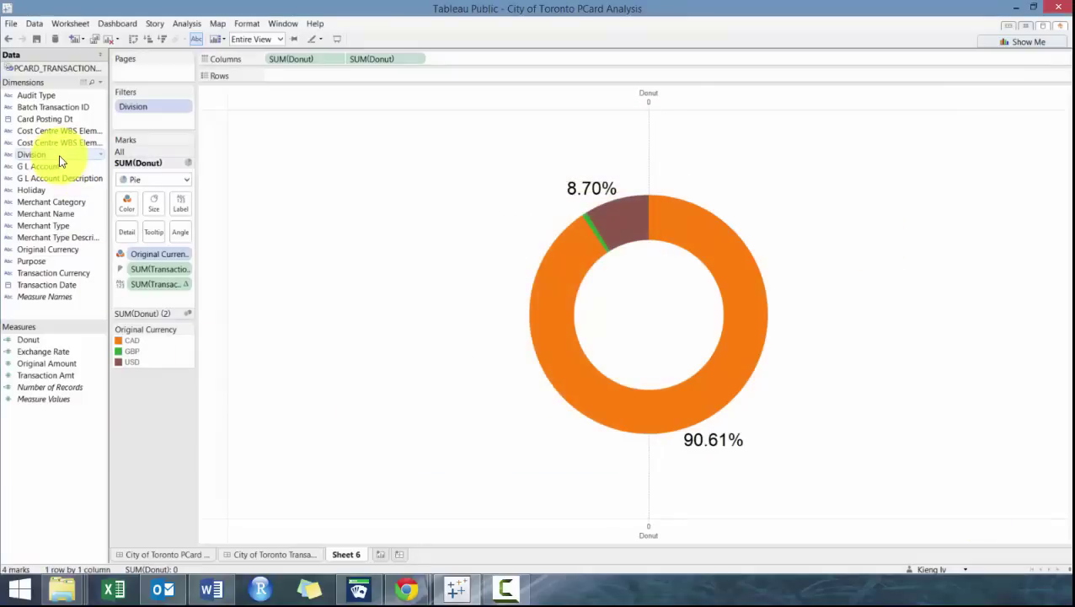
left_click_drag(59, 160, 287, 62)
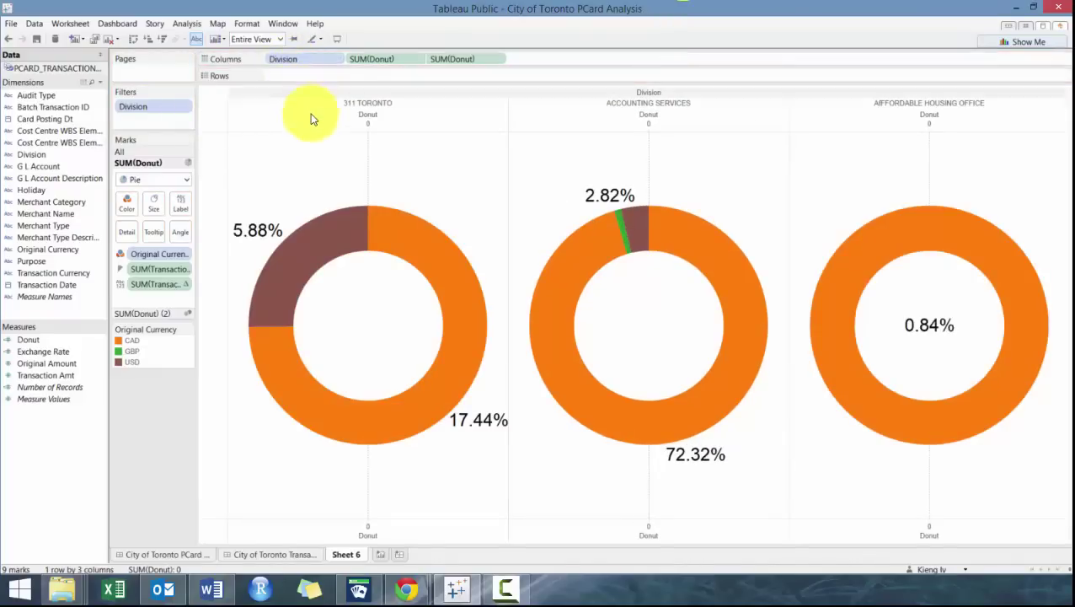
mouse_move(365, 221)
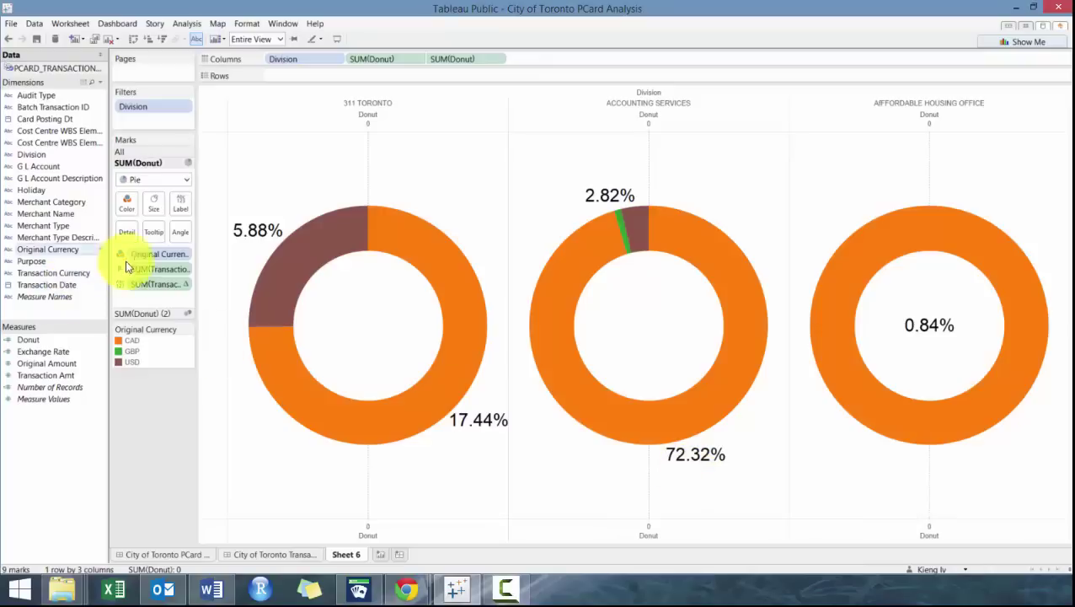
Step: Edit the Percent of Total calculation to summarize values from Table (Down)
left_click_drag(126, 267, 128, 269)
left_click(186, 284)
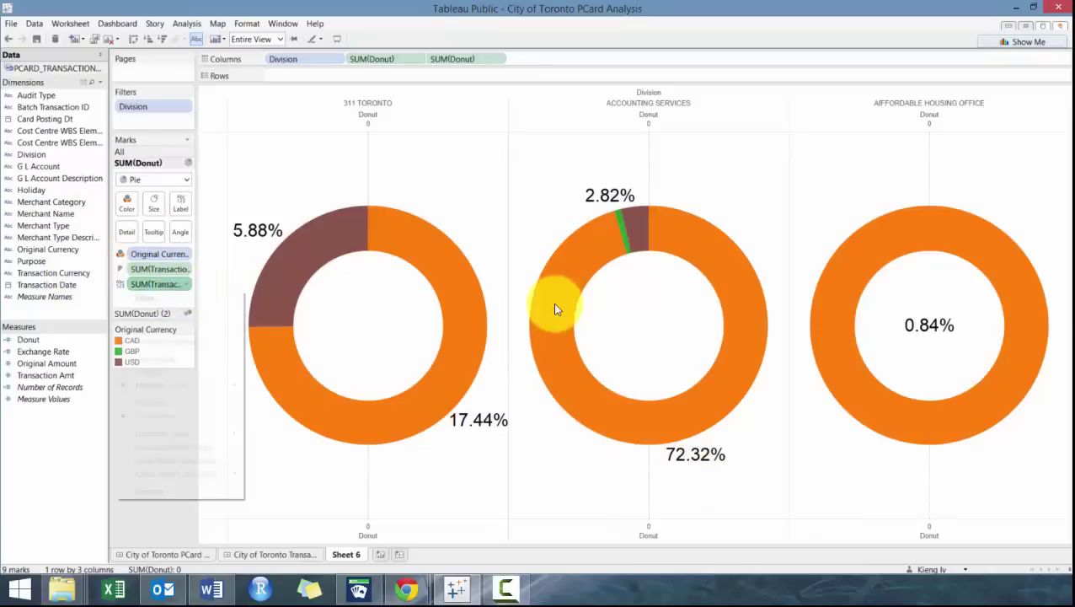
left_click(164, 448)
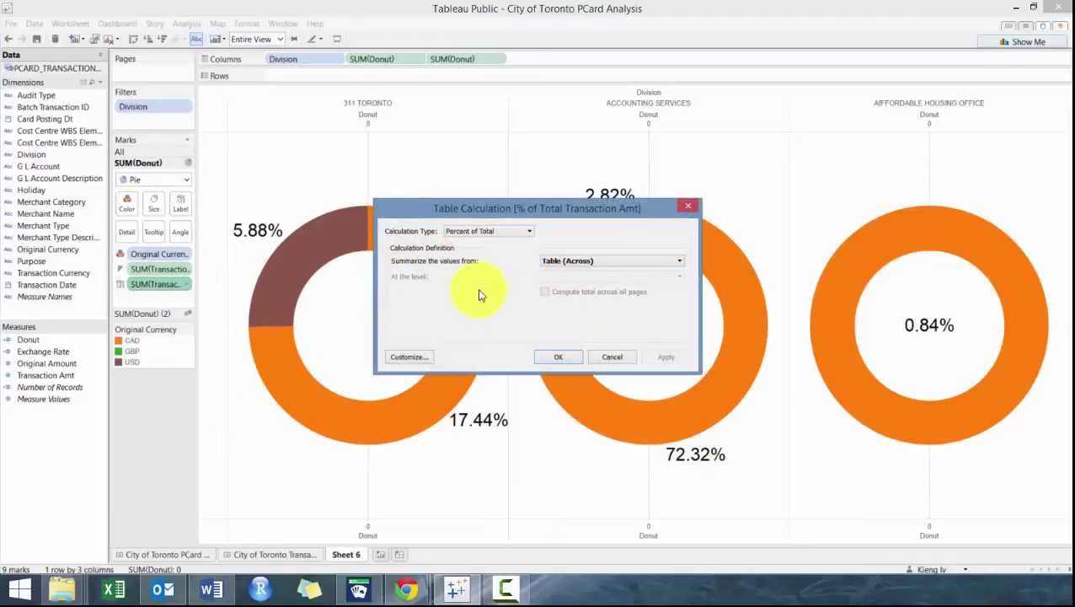
left_click(615, 261)
left_click(603, 279)
left_click(556, 357)
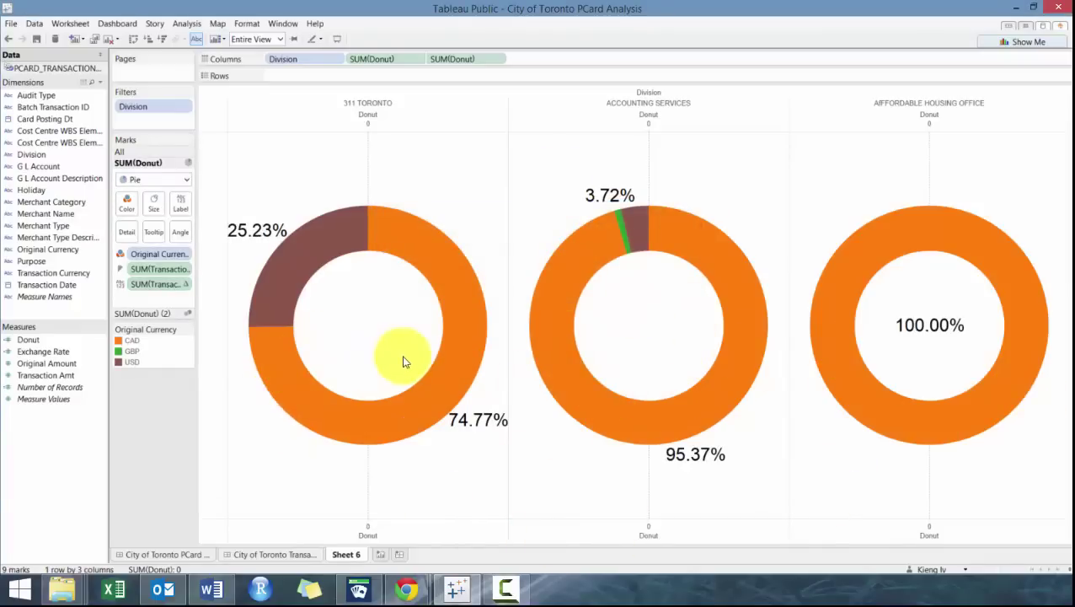
Step: Label the SUM(Donut) (2) centre circles with total Transaction Amt: $26,201, $85,178 and $945
left_click(163, 313)
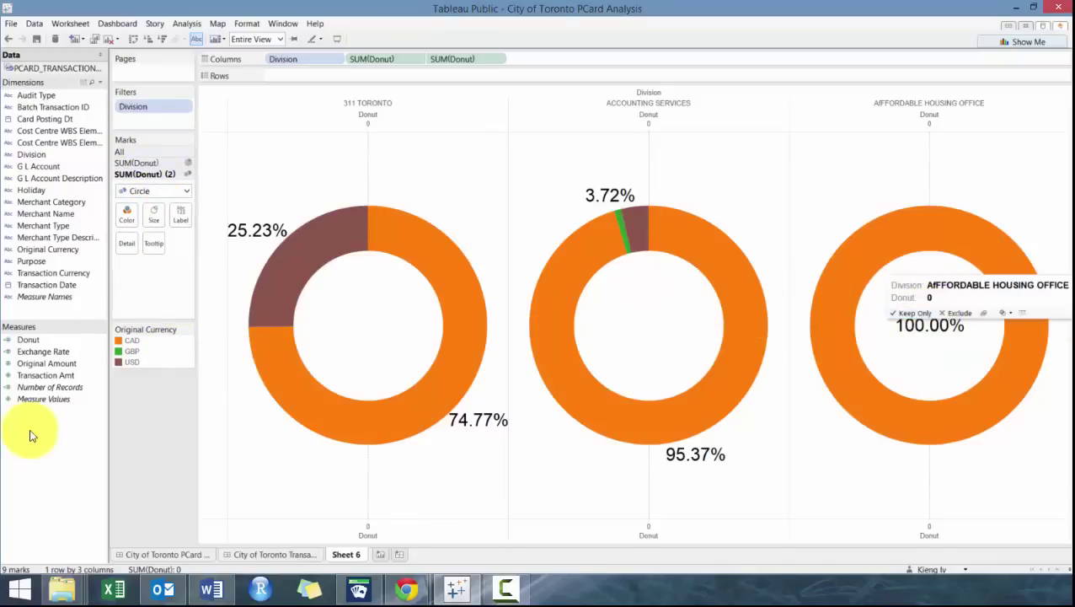
left_click_drag(45, 375, 179, 217)
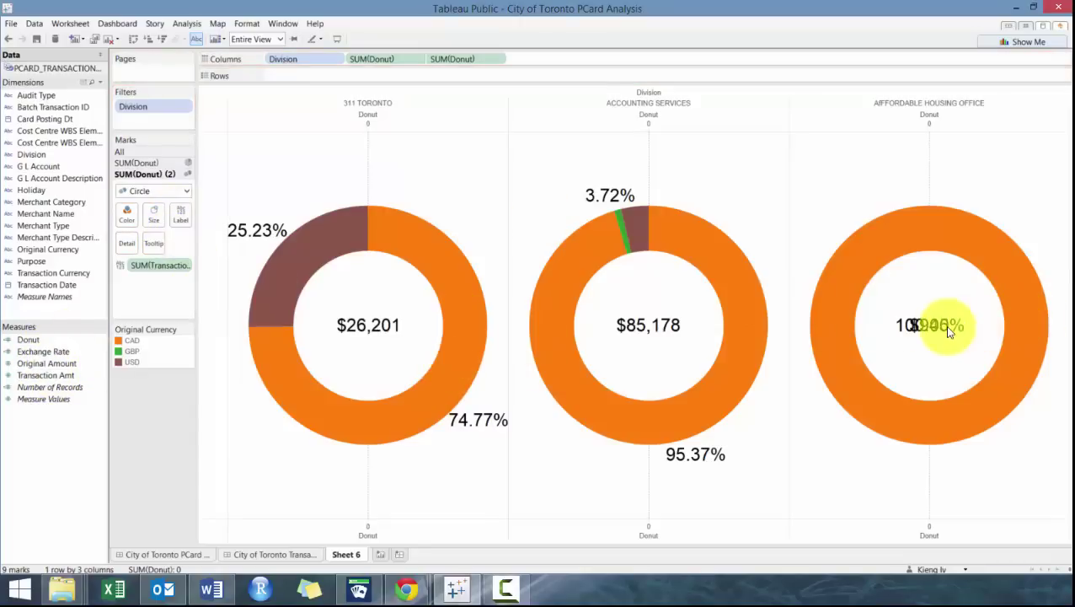
left_click(160, 163)
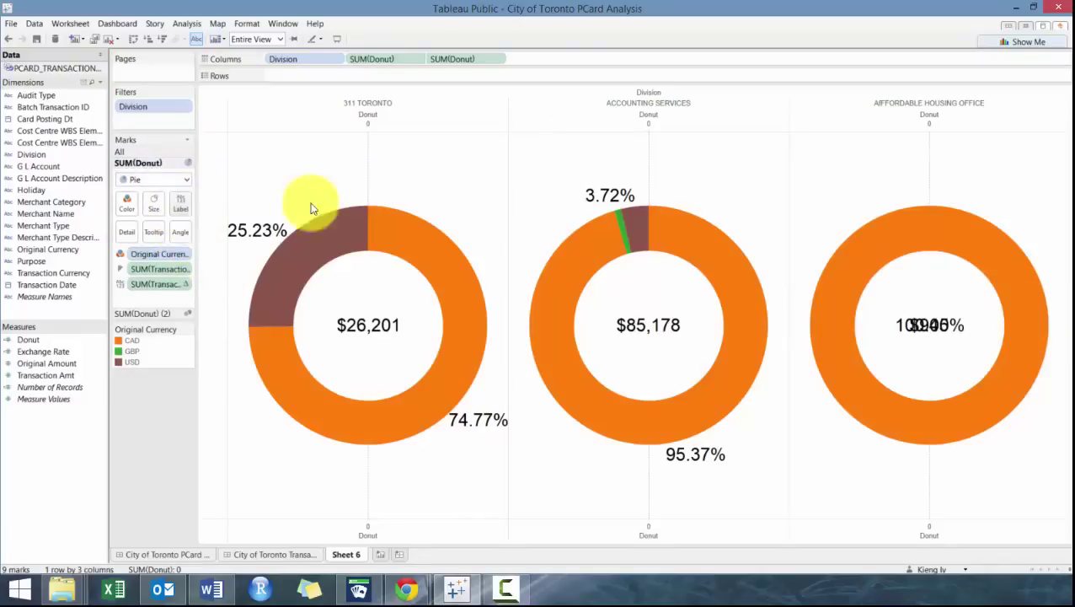
Step: Select the Affordable Housing Office centre circle to inspect its overlapping $945 and 100.00% labels
left_click(931, 327)
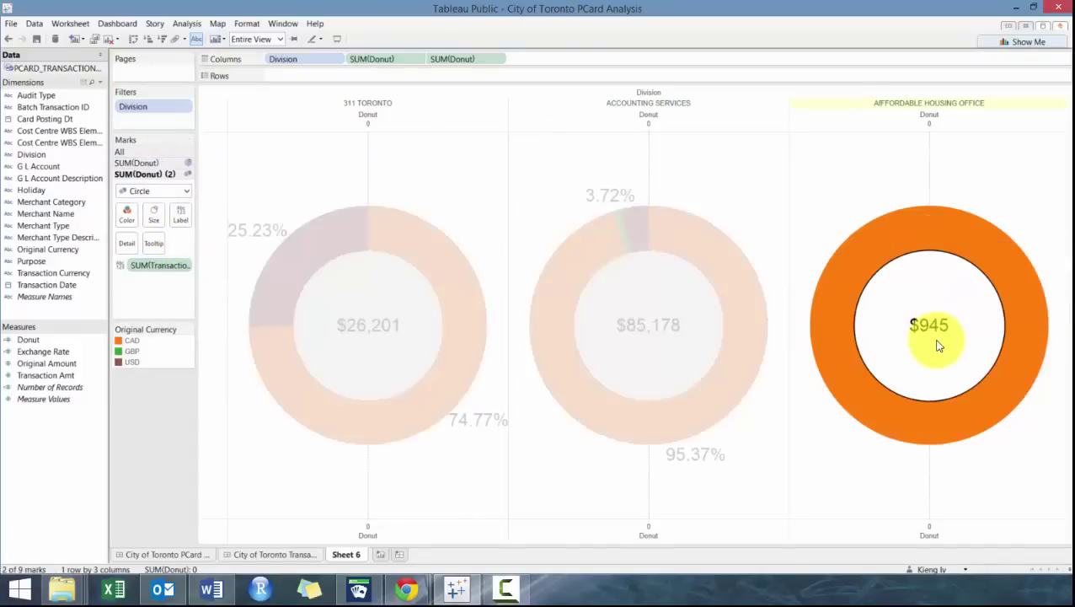
left_click(937, 342)
left_click(937, 342)
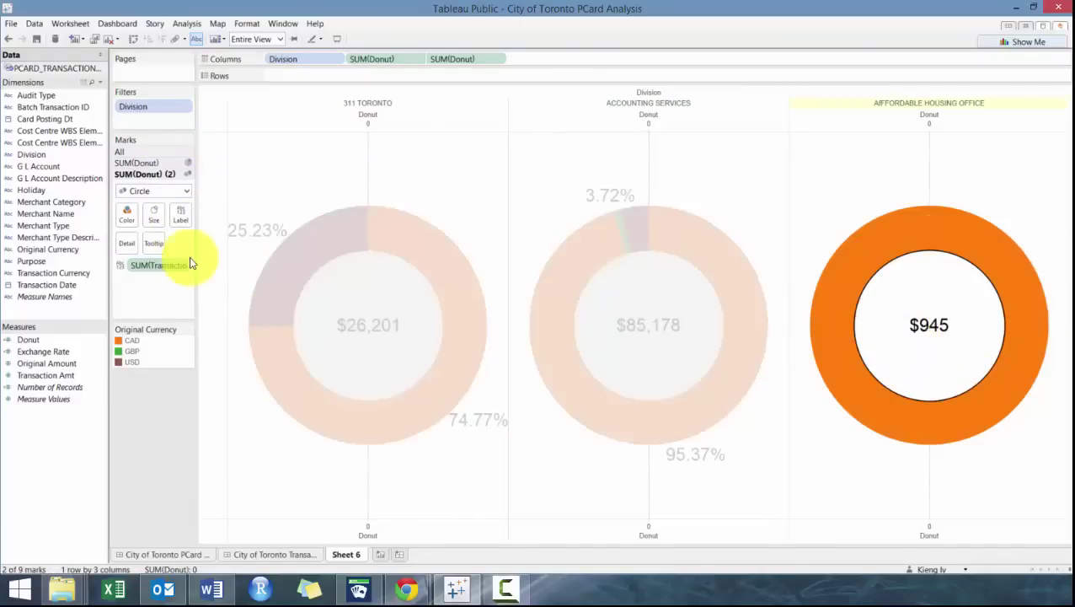
left_click(147, 163)
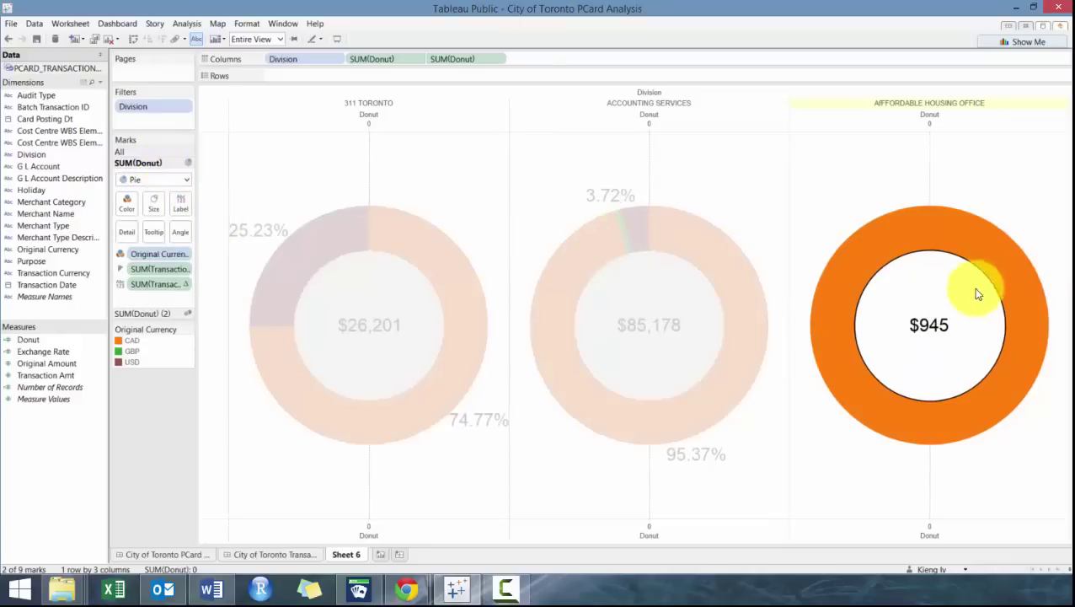
left_click(860, 206)
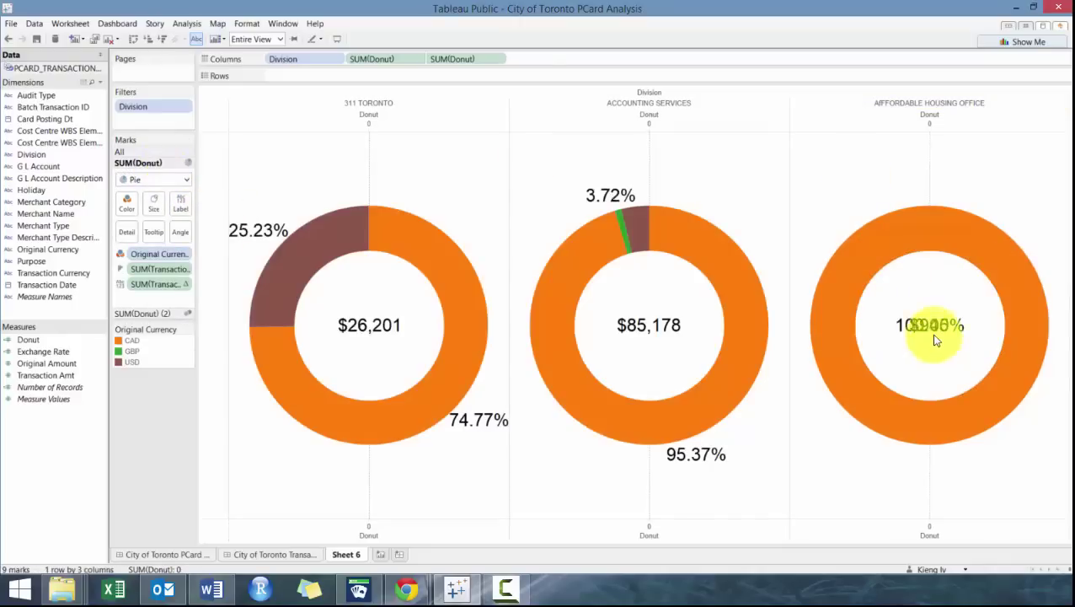
Step: Set the ring percentage label alignment to Top vertically and Right horizontally
left_click(180, 204)
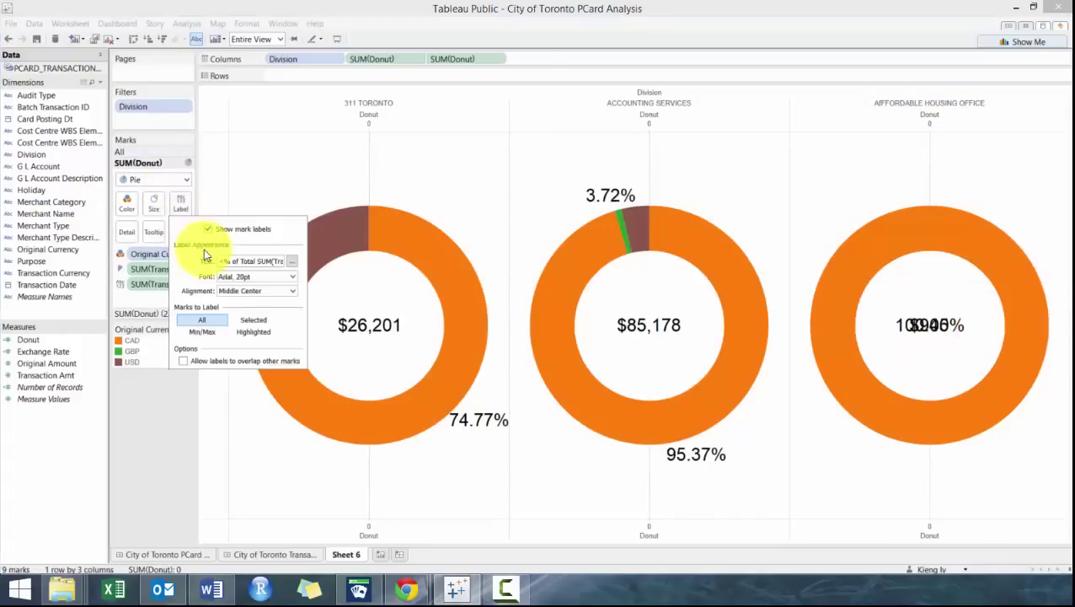
left_click(253, 291)
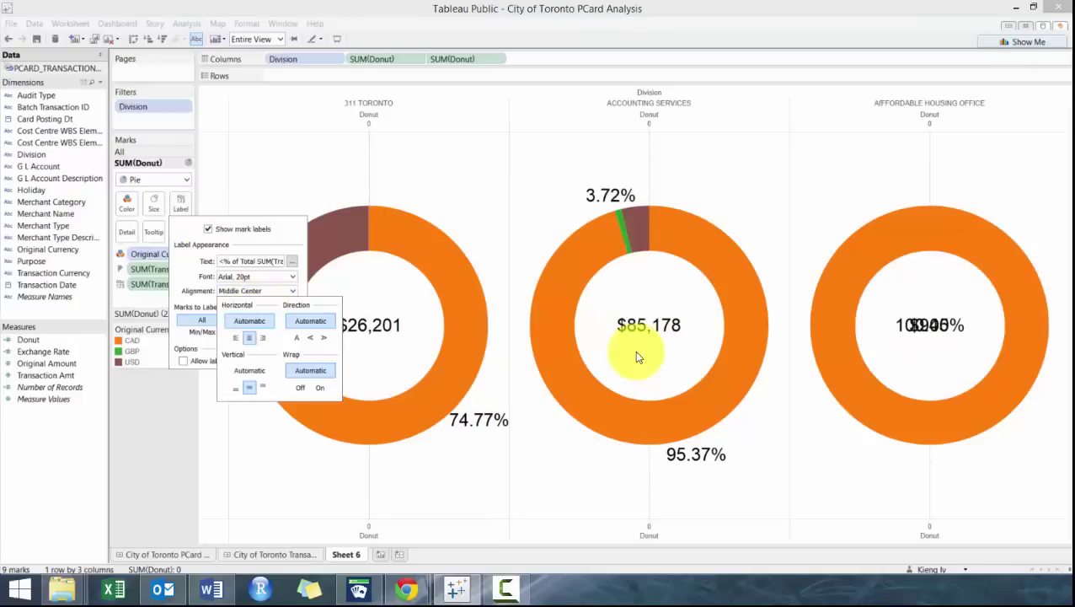
left_click(251, 370)
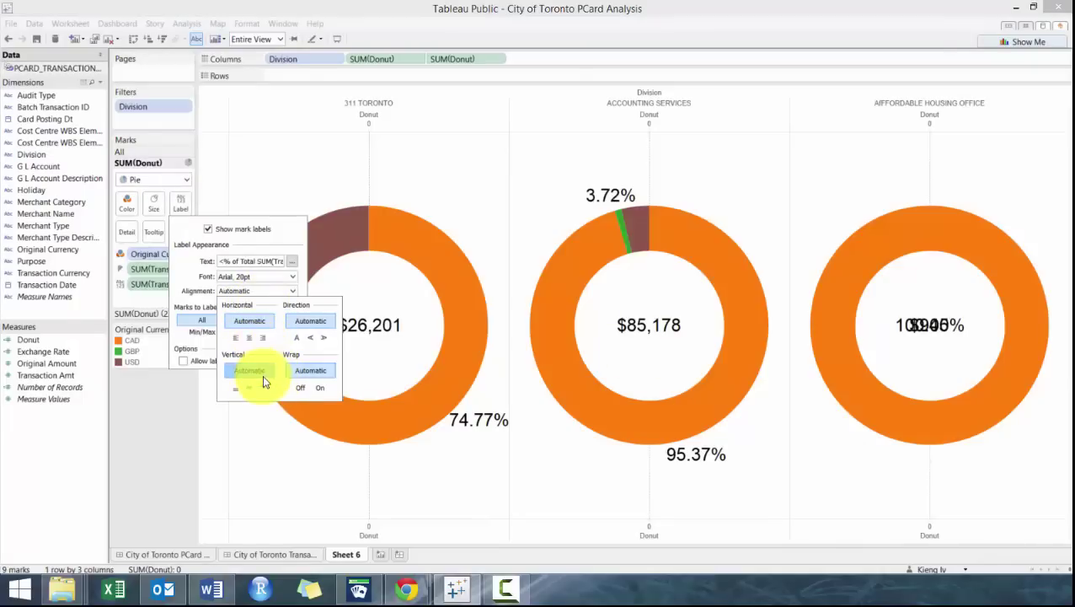
left_click(262, 387)
left_click(262, 337)
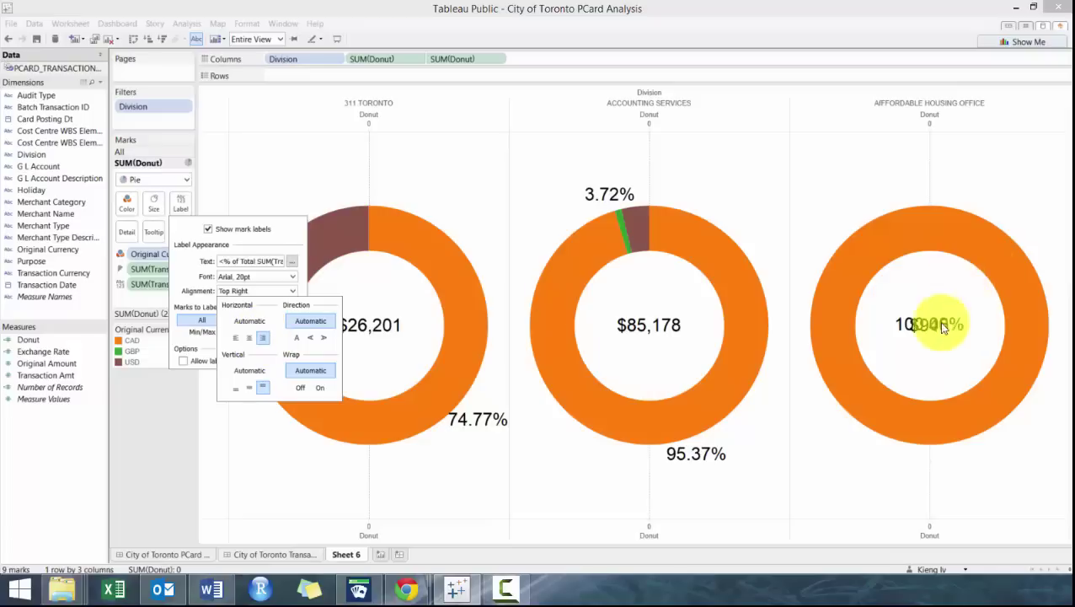
left_click(900, 327)
Step: Select the Affordable Housing Office centre mark and attempt to reposition its $945 label
left_click(900, 327)
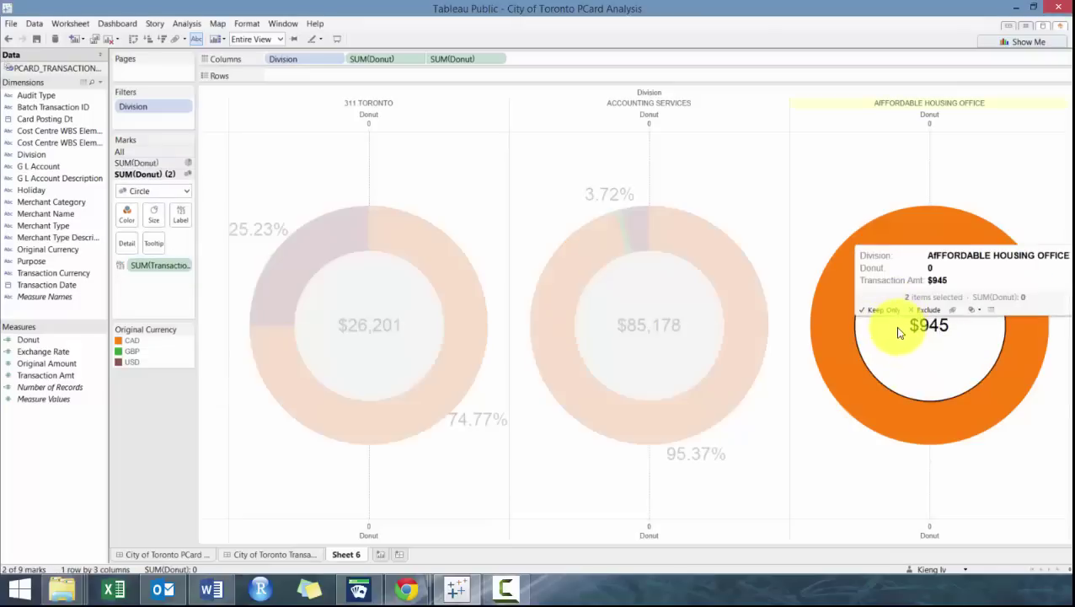
left_click(592, 199)
left_click(524, 192)
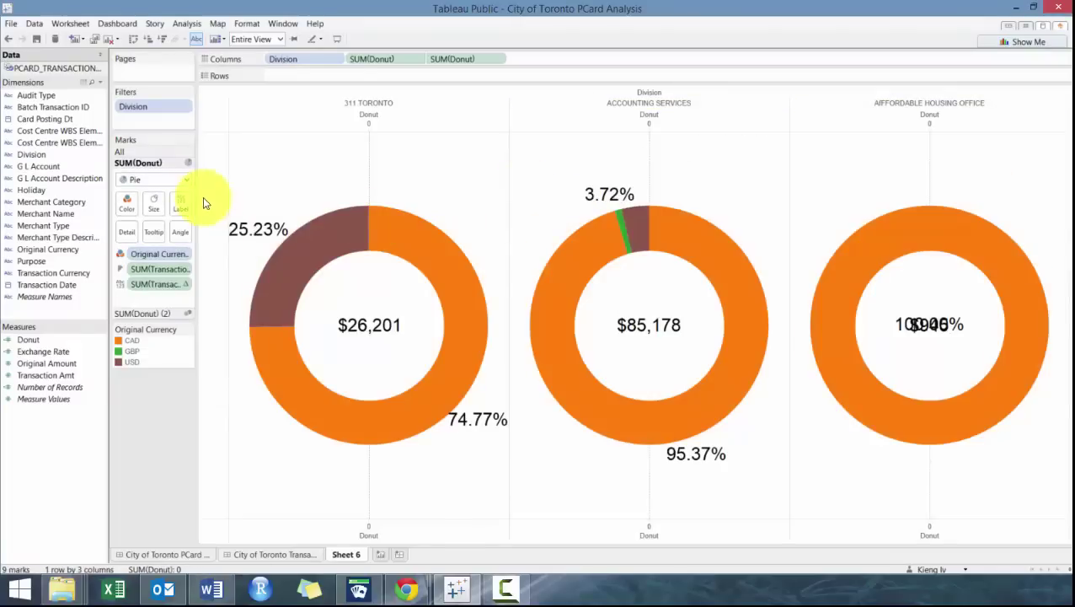
left_click(181, 209)
left_click(209, 229)
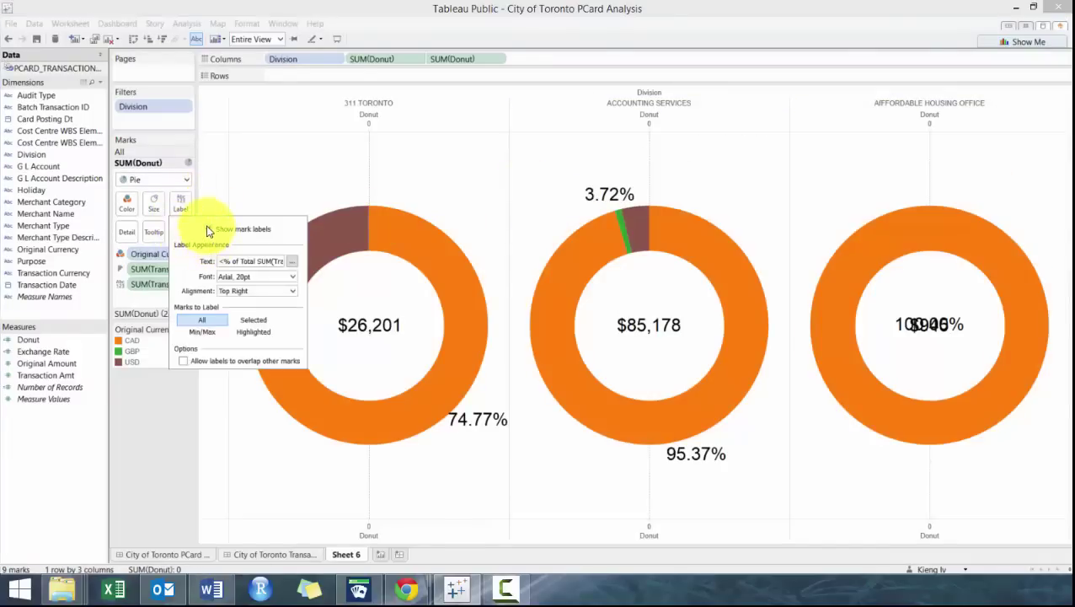
left_click(907, 329)
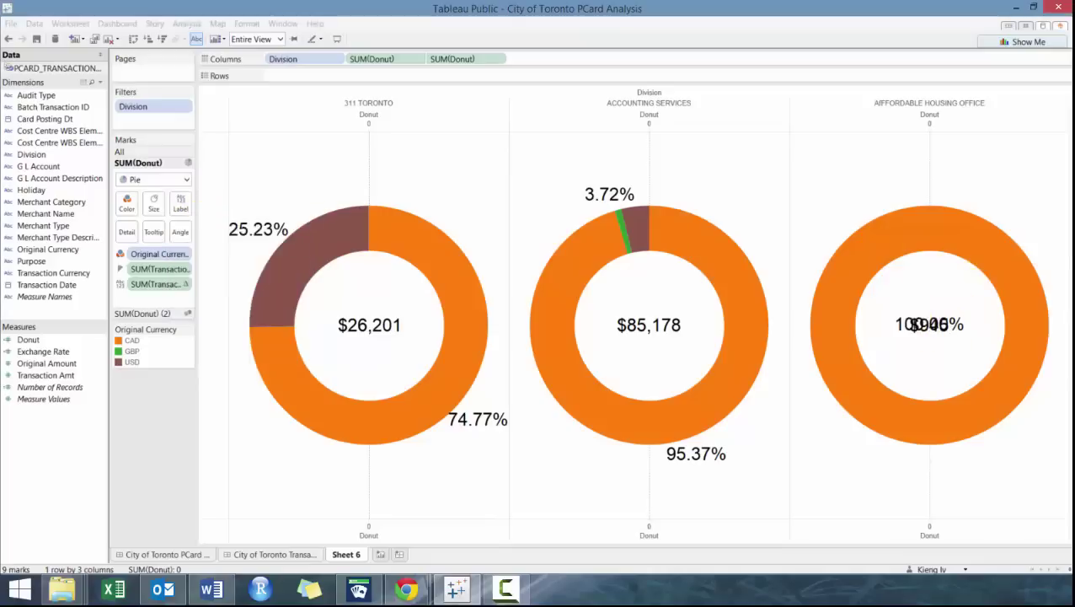
left_click(917, 325)
left_click(921, 325)
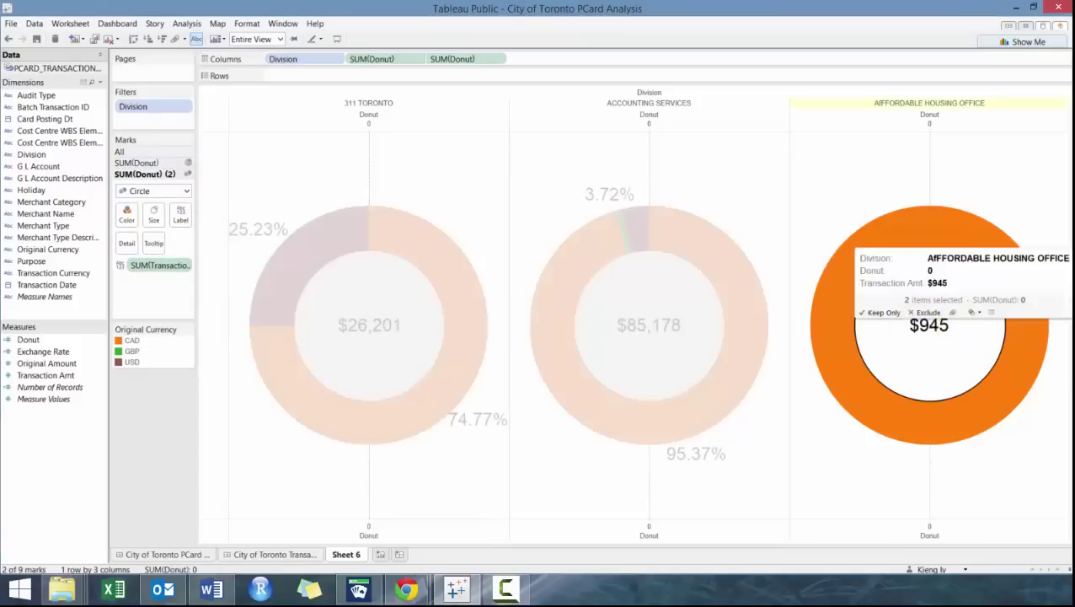
right_click(930, 329)
key("Escape")
Step: Move the third donut's $945 label below 100.00% and deselect to check the labels
left_click_drag(925, 329, 927, 375)
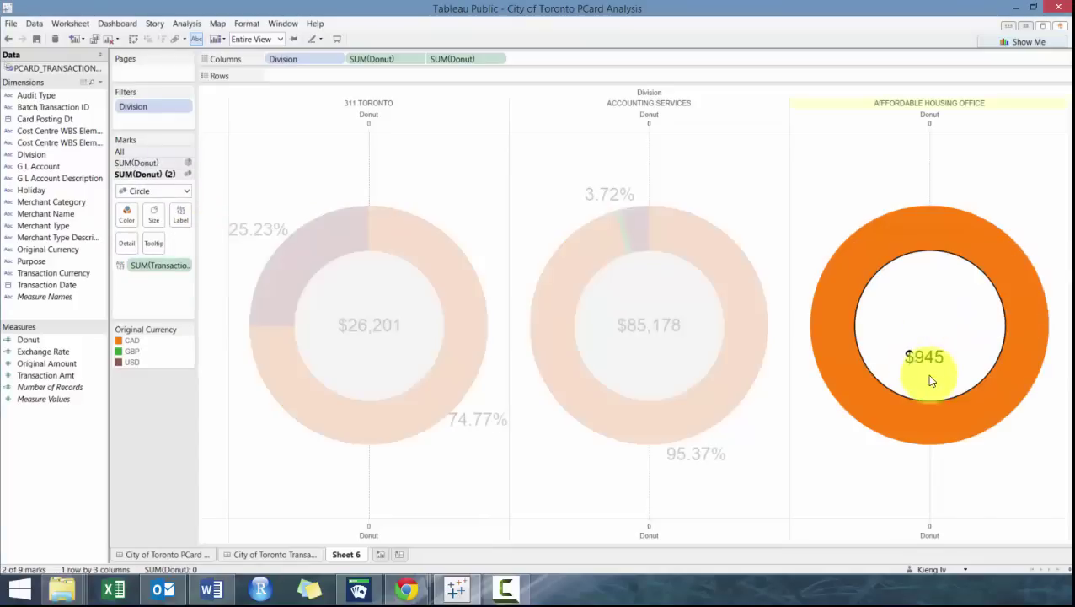
left_click(831, 216)
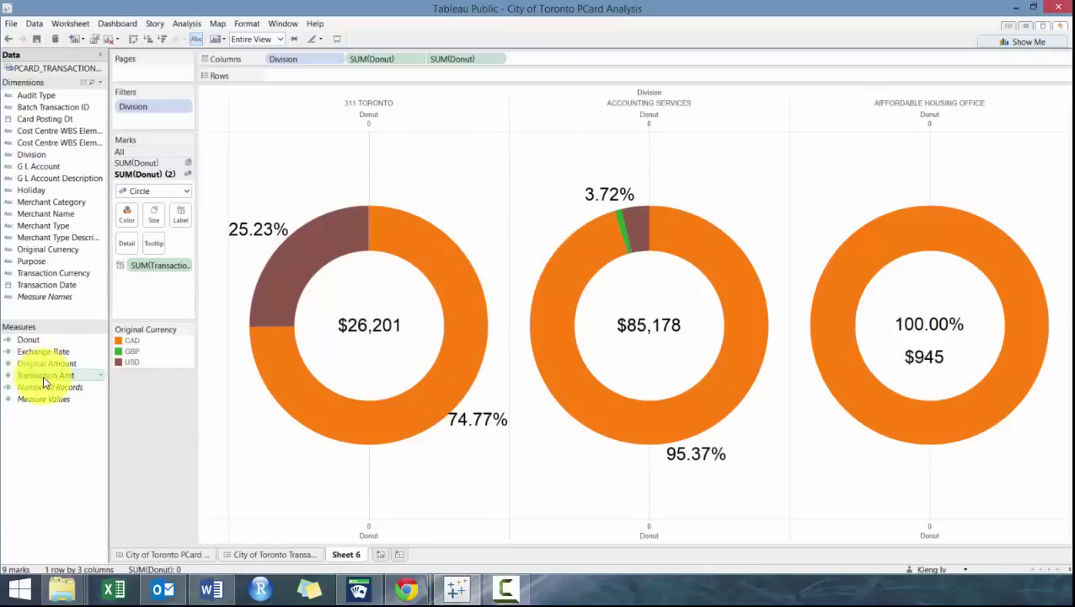
Step: Add Number of Records to the centre labels, showing counts 96, 138 and 6 below each total
left_click_drag(46, 386, 182, 214)
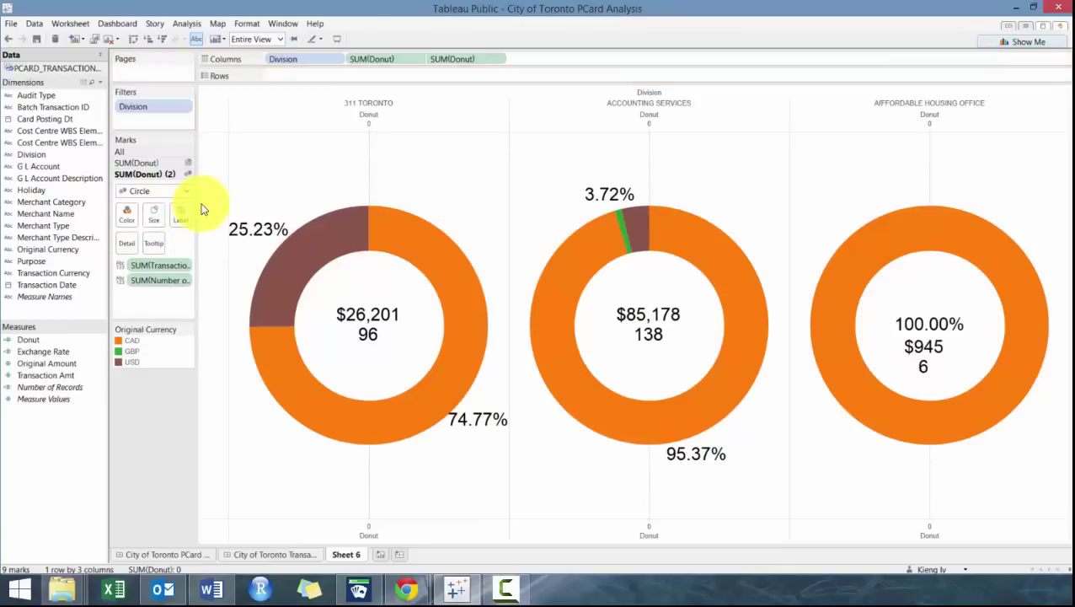